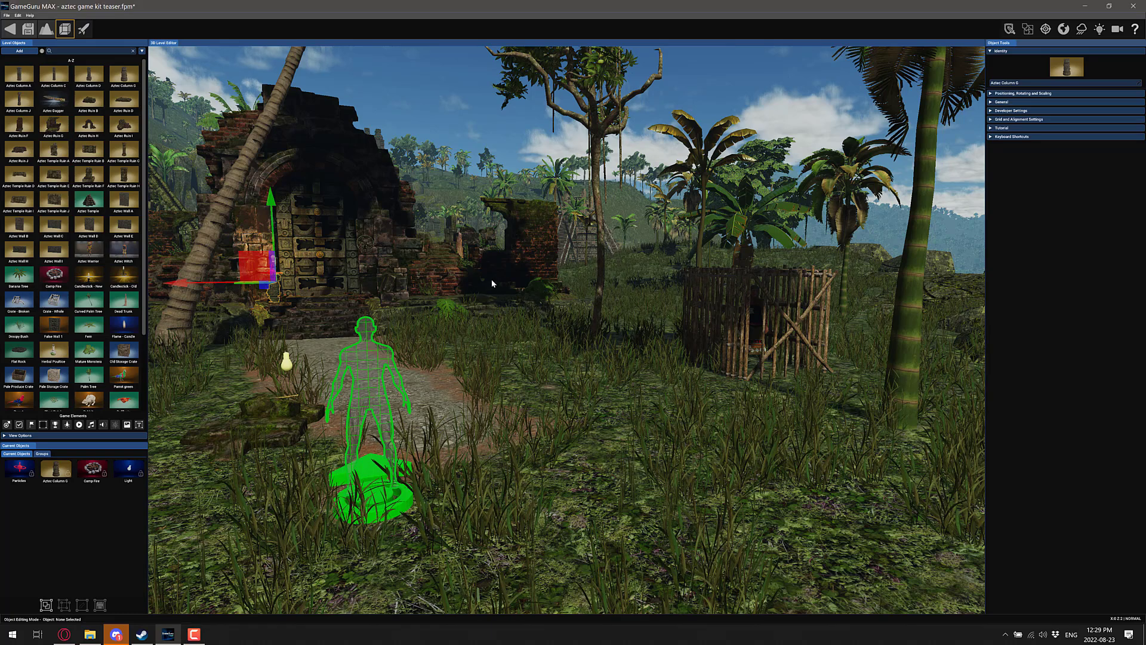
- Select the flat rock and fly the camera up to the temple's carved door
click(503, 308)
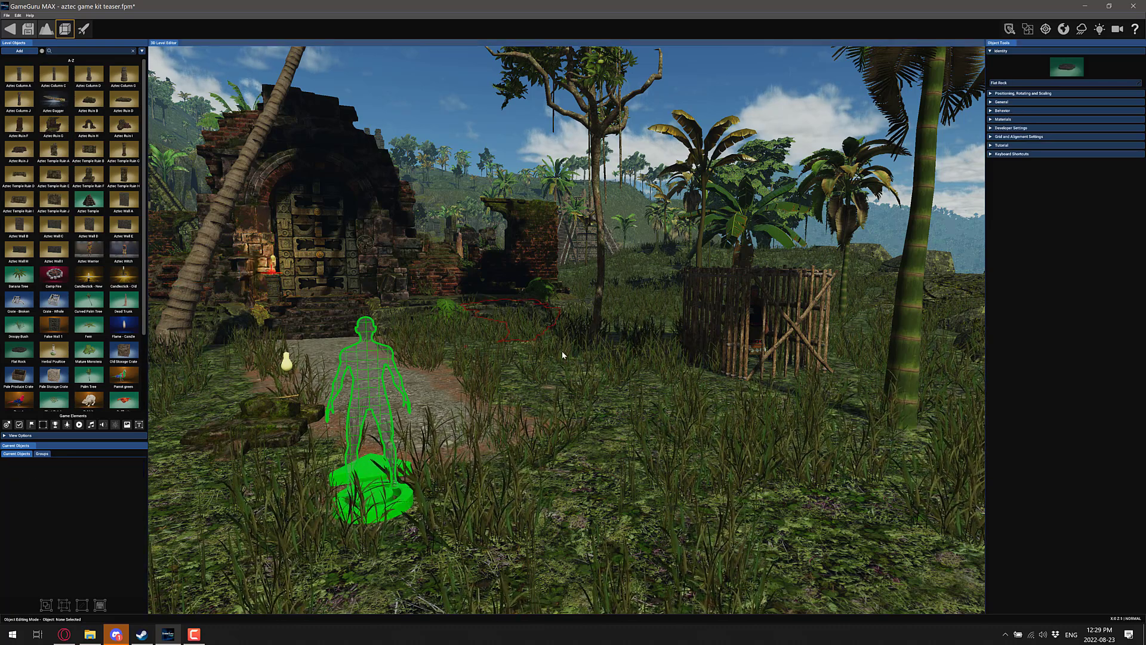
key(w)
key(w)
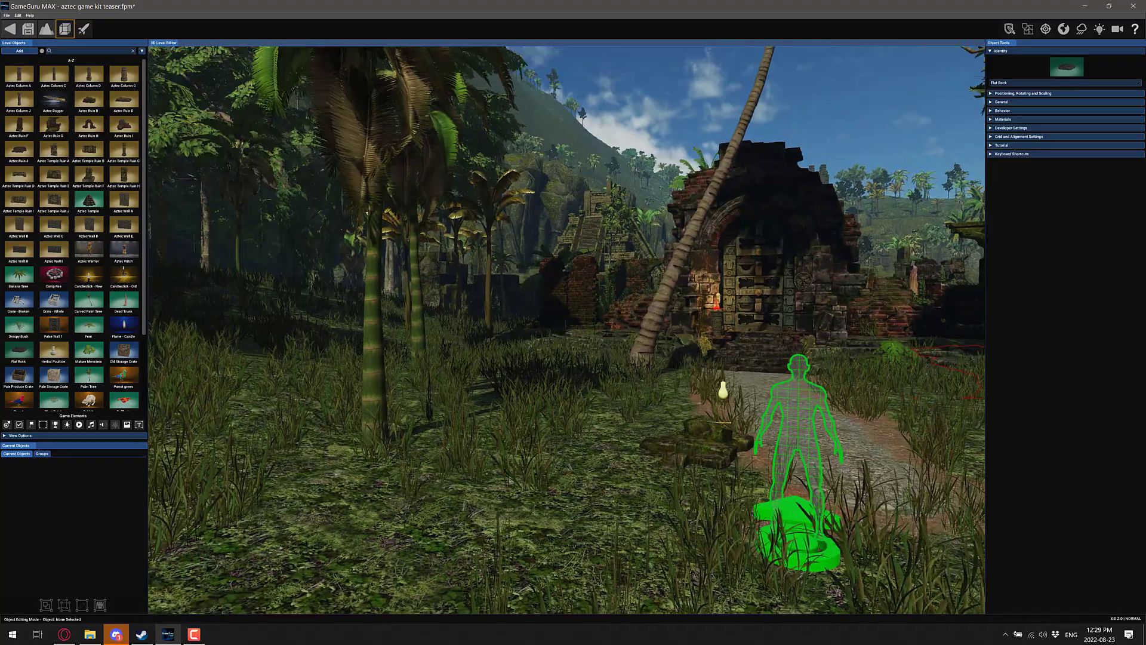
key(w)
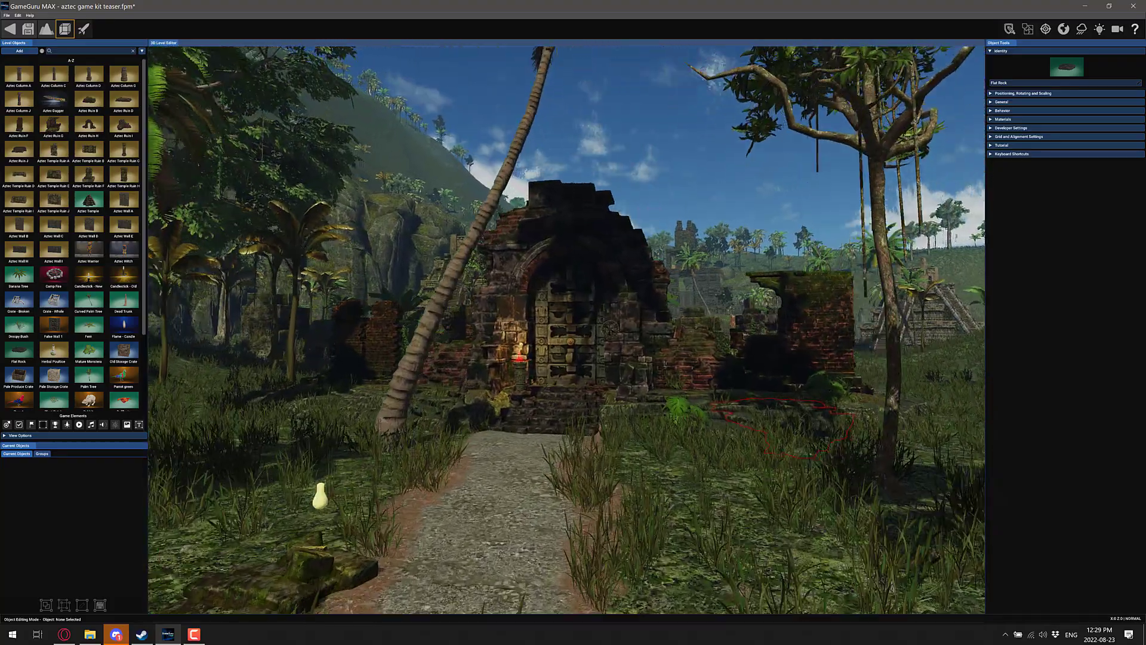
key(w)
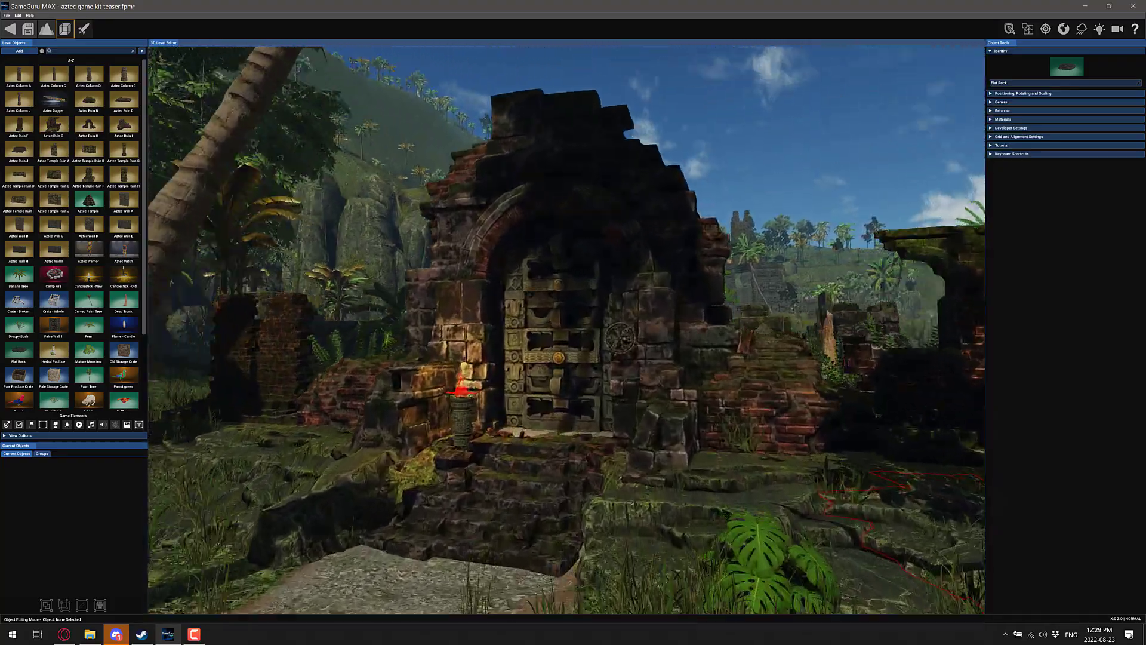
- Back the camera away from the door to reveal the wider surrounding jungle
key(s)
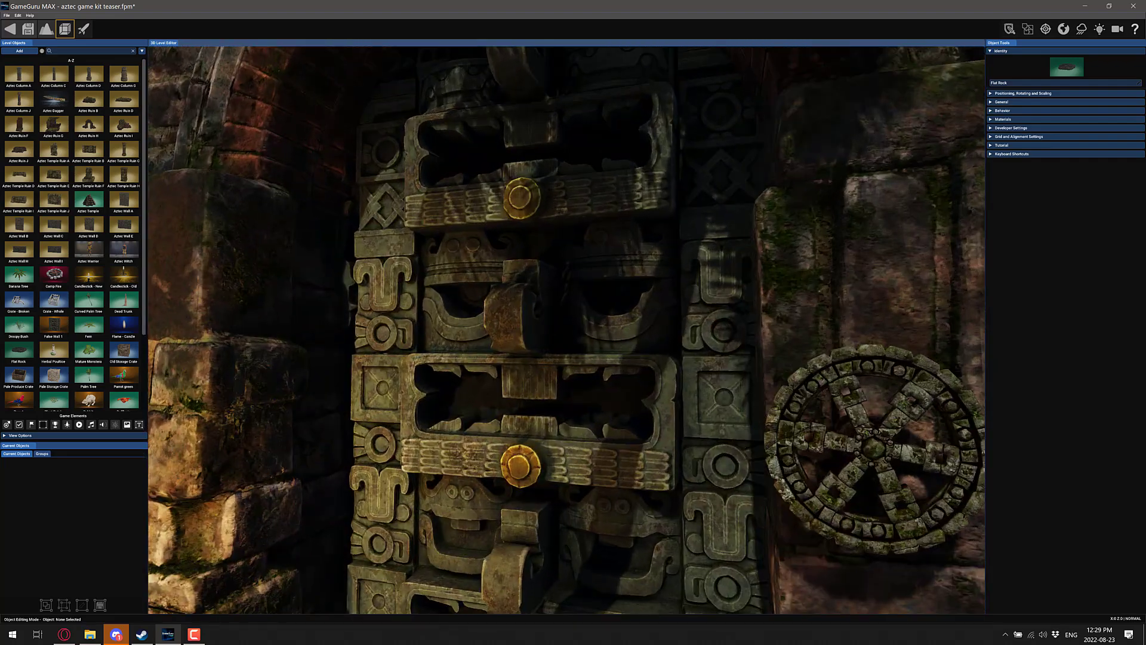
key(s)
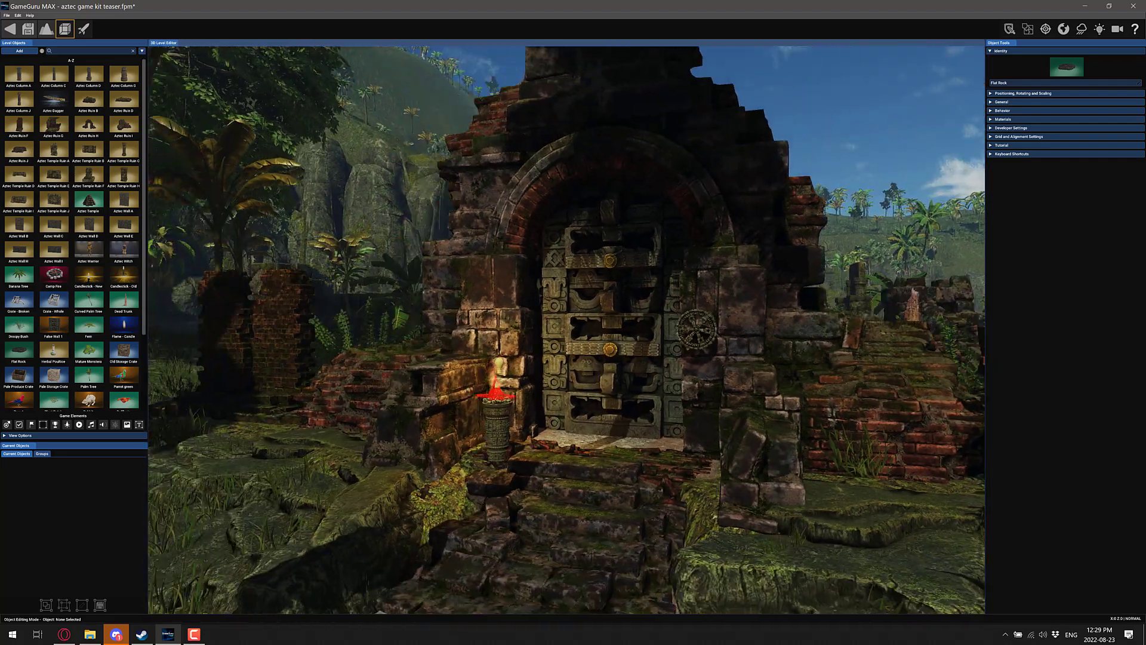
key(s)
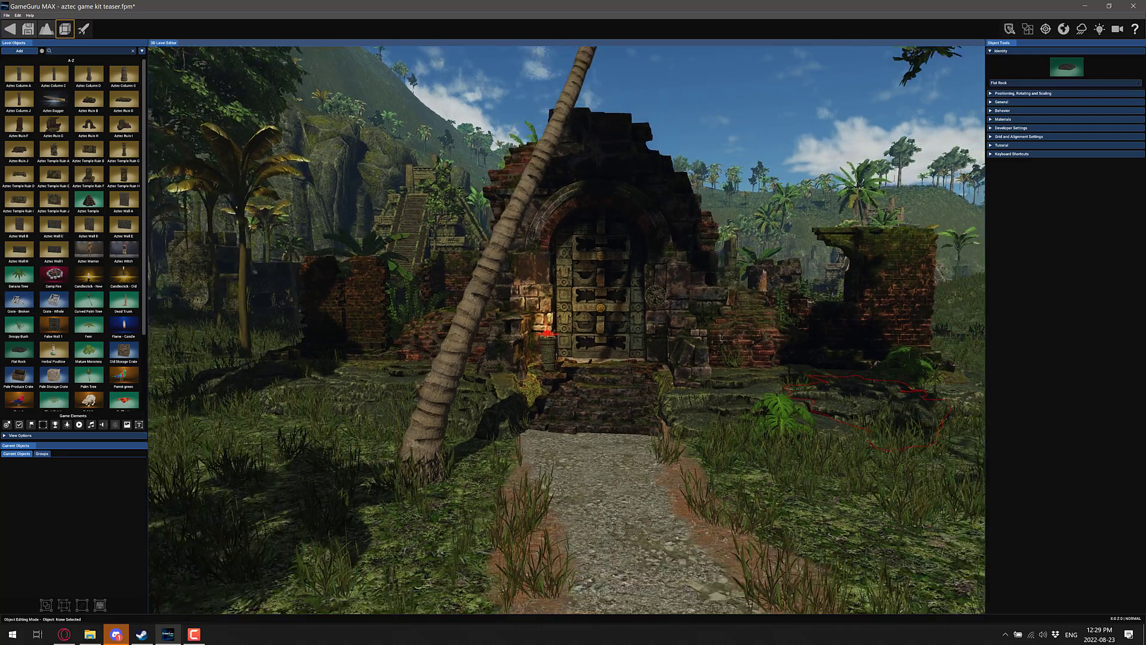
key(d)
key(d)
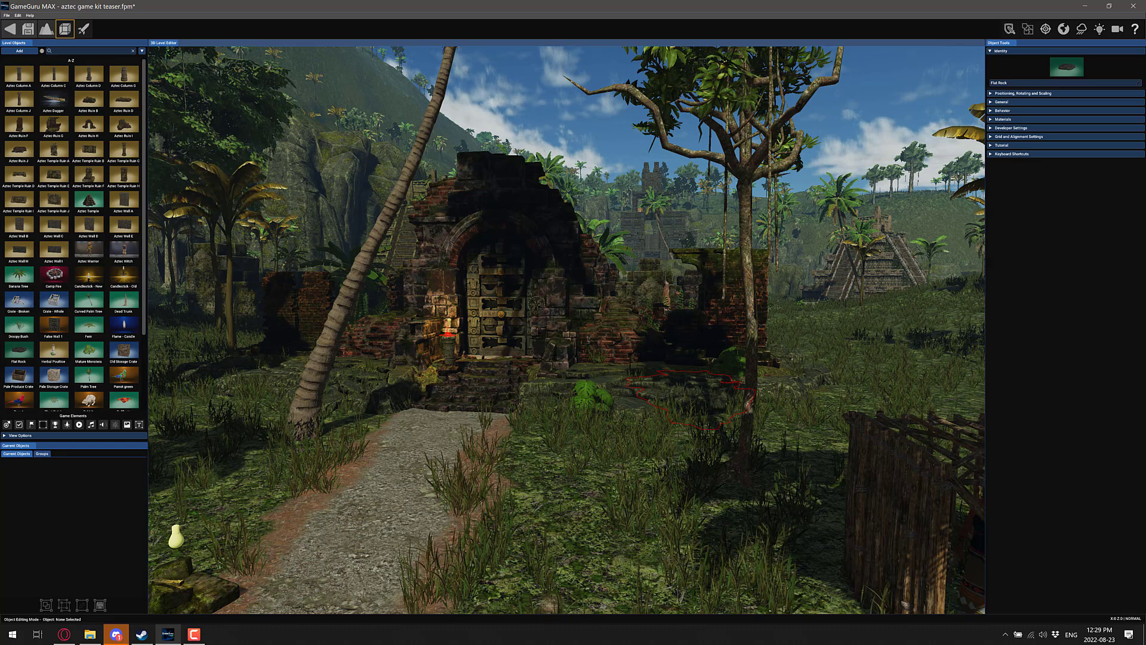
scroll(76, 266, down, 3)
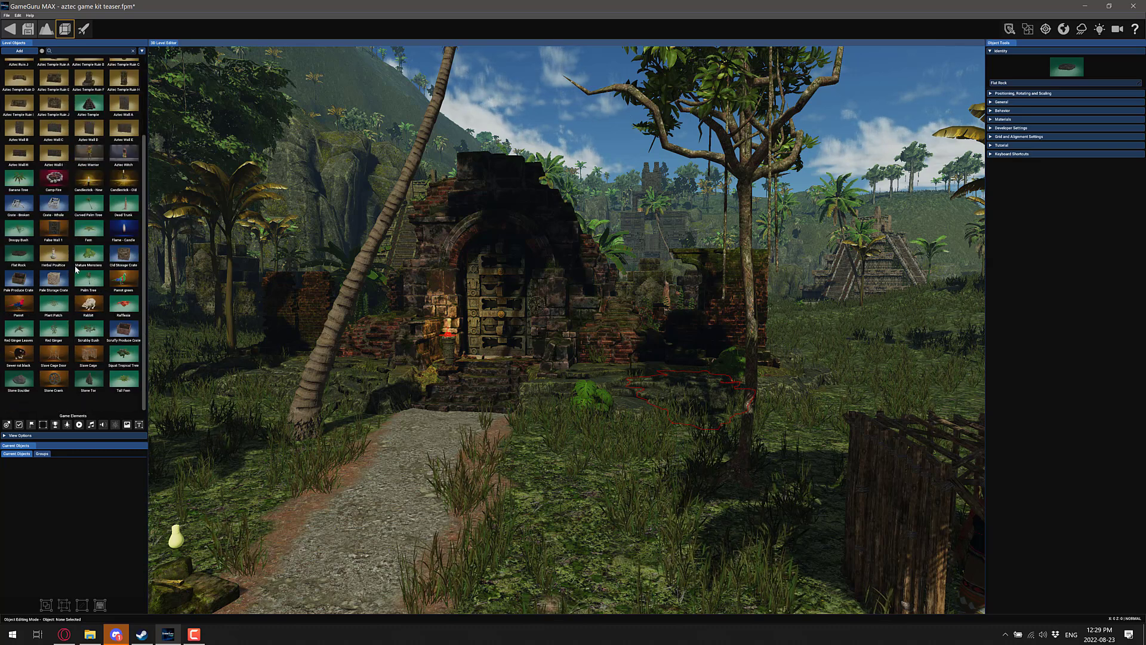
scroll(76, 272, up, 4)
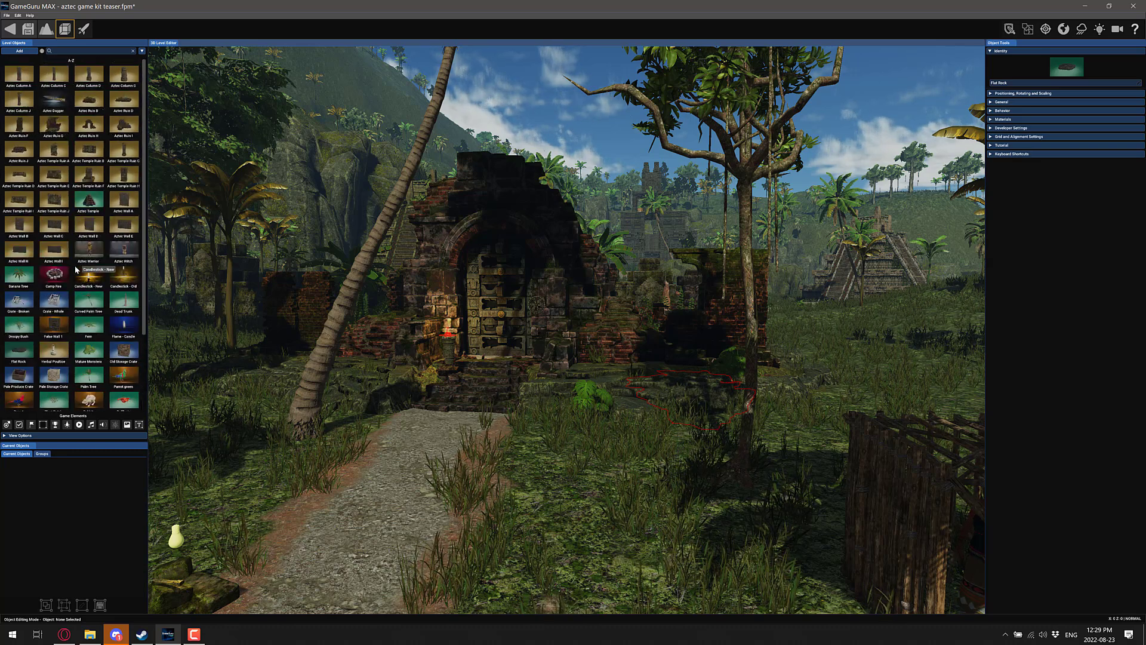
- Show the Aztec Temple's Developer Settings and orbit the view toward the hillside and lake
click(88, 198)
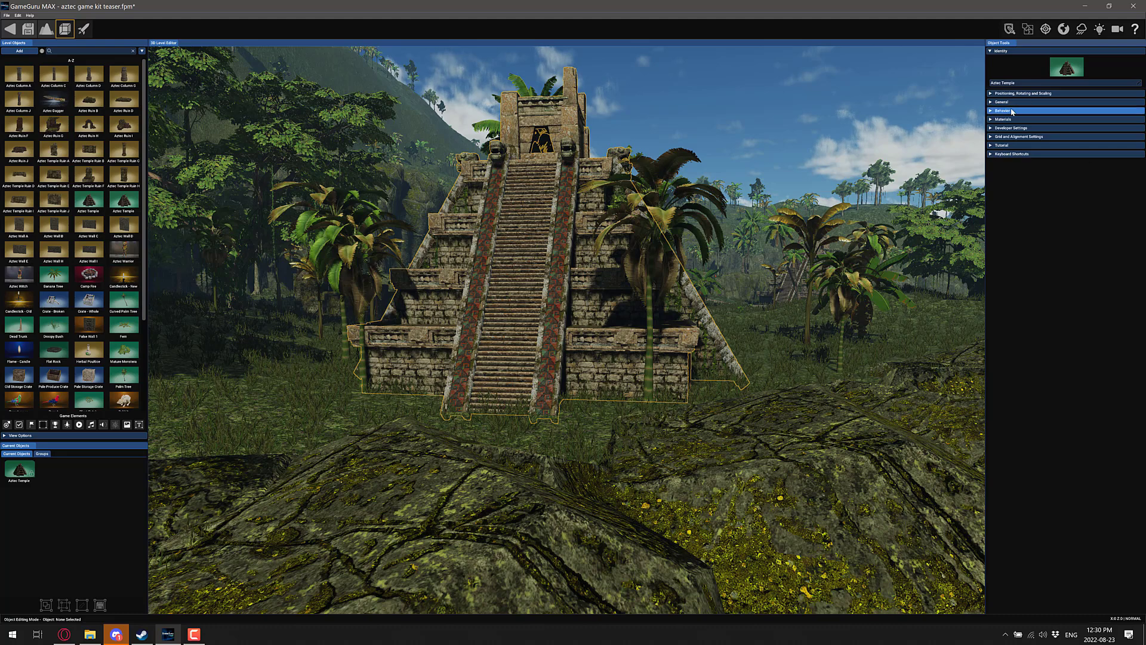
click(991, 129)
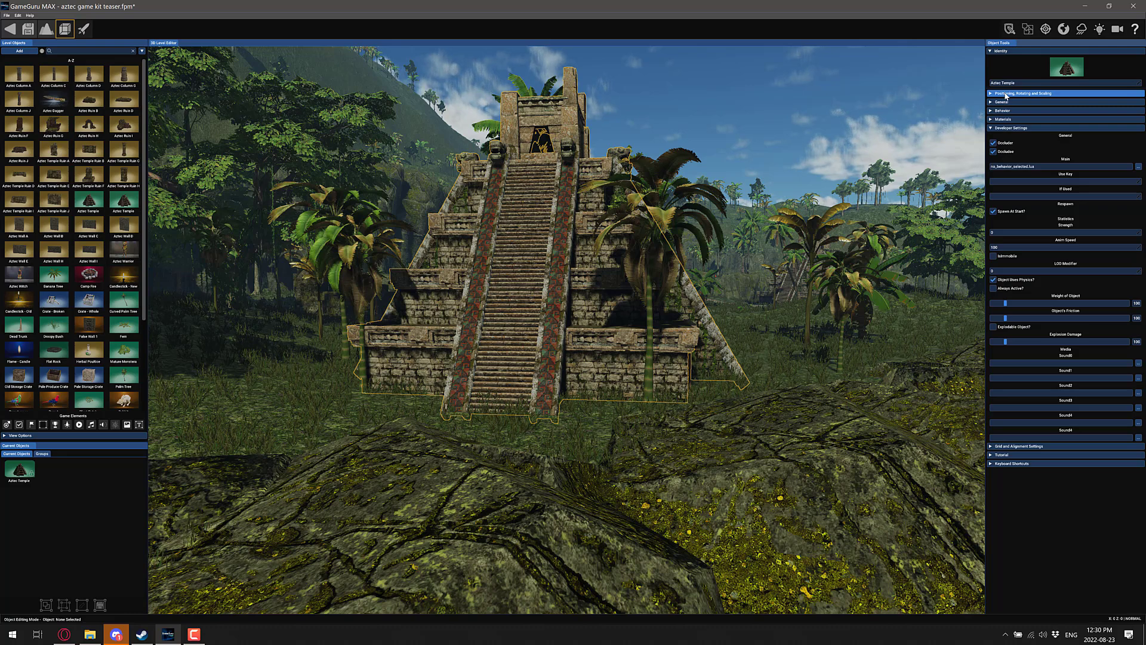
drag(667, 294, 807, 296)
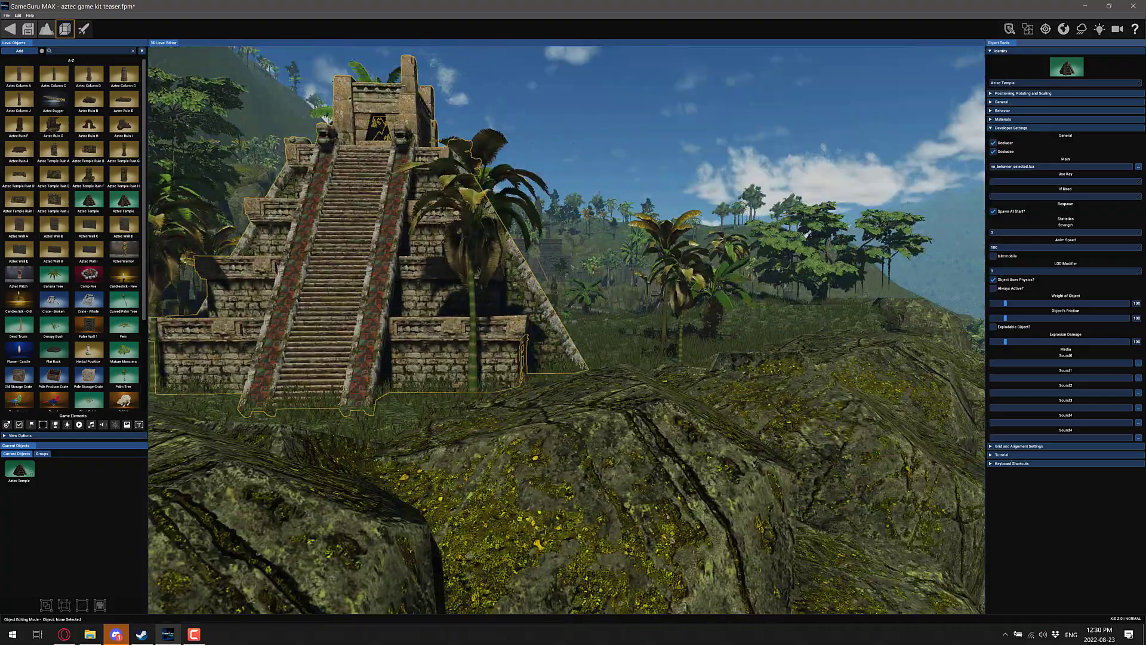
- Discard unsaved changes, glance at the Title Screen, and close the Image Library on the storyboard
click(9, 30)
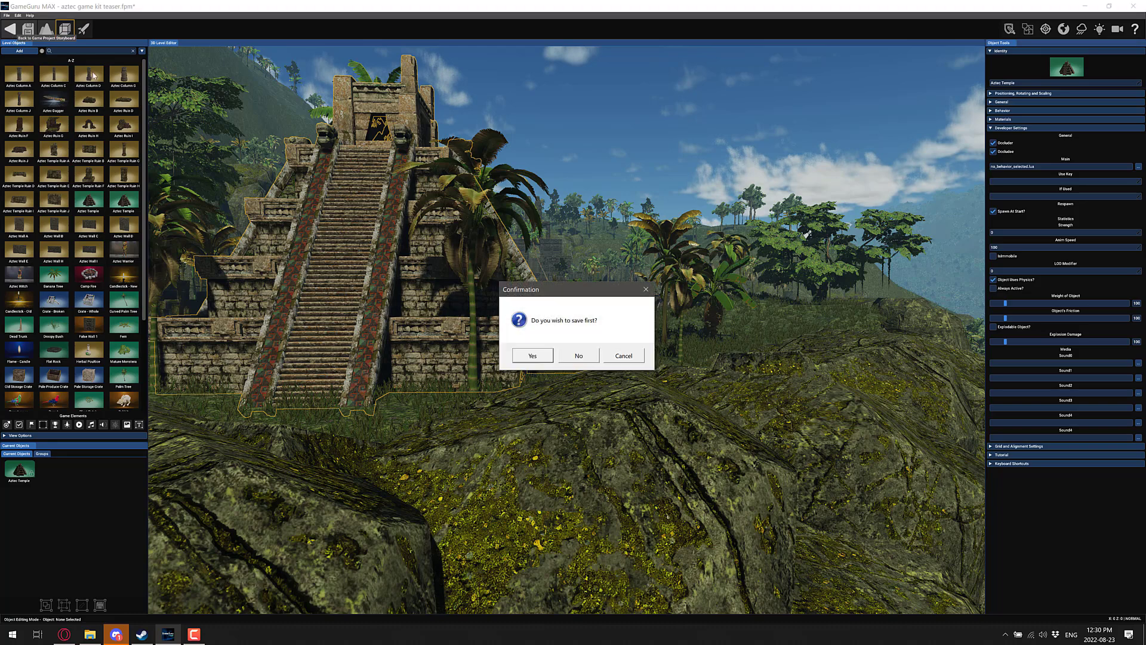
click(579, 355)
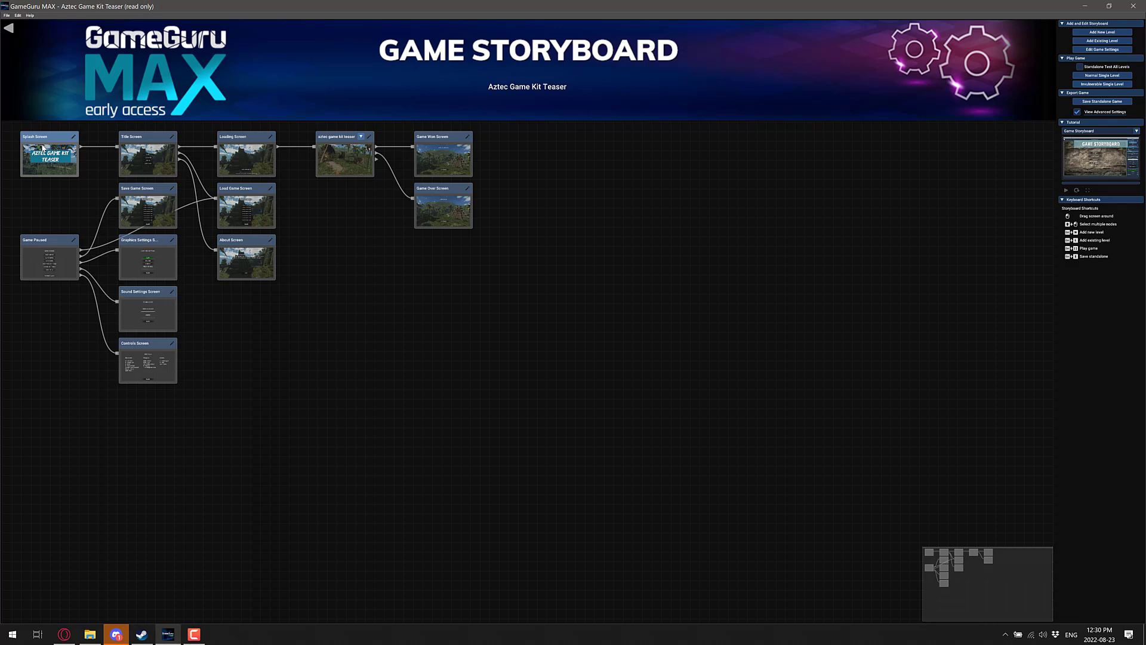
click(42, 147)
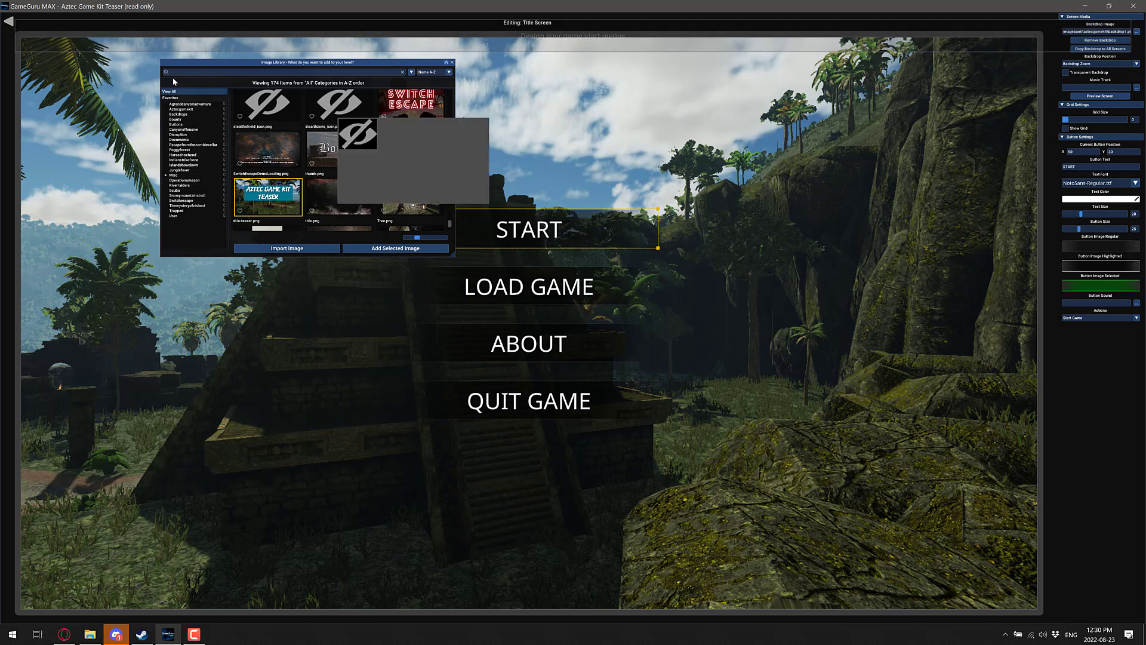
click(8, 22)
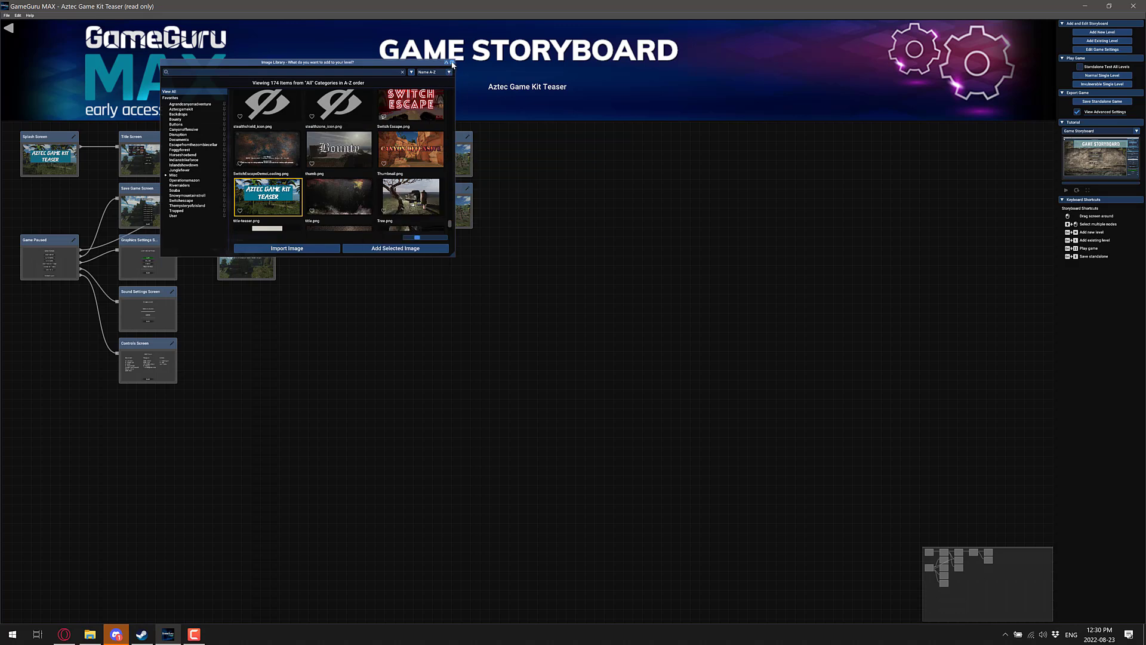
click(452, 64)
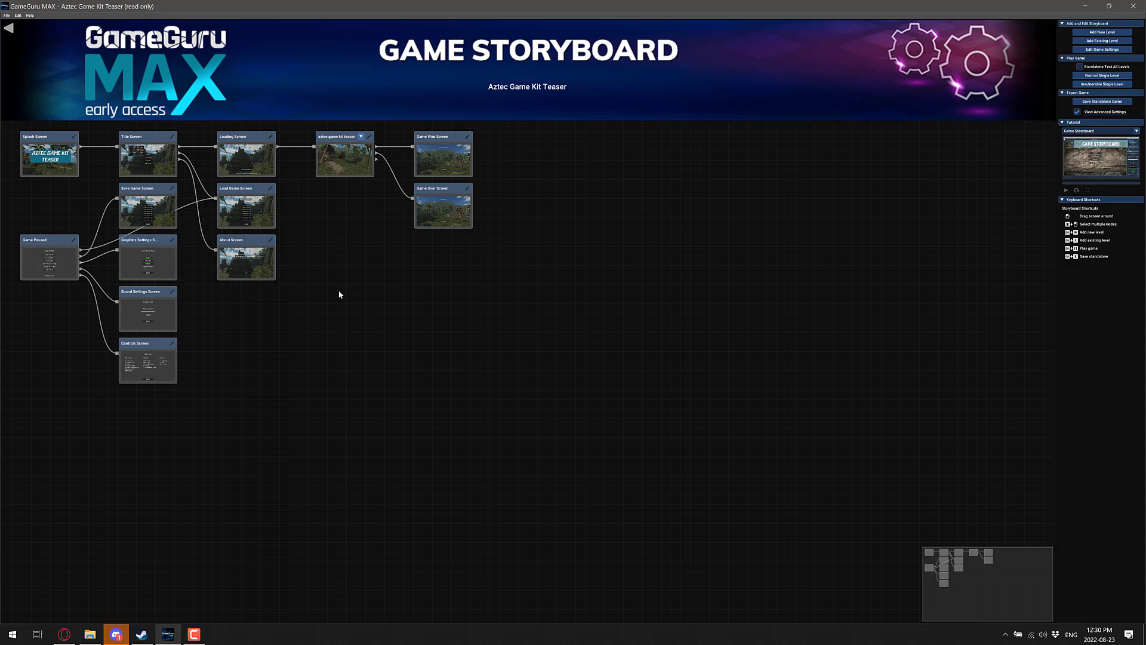
- View the GameGuru news article full screen and highlight the non-Steam version line
click(64, 635)
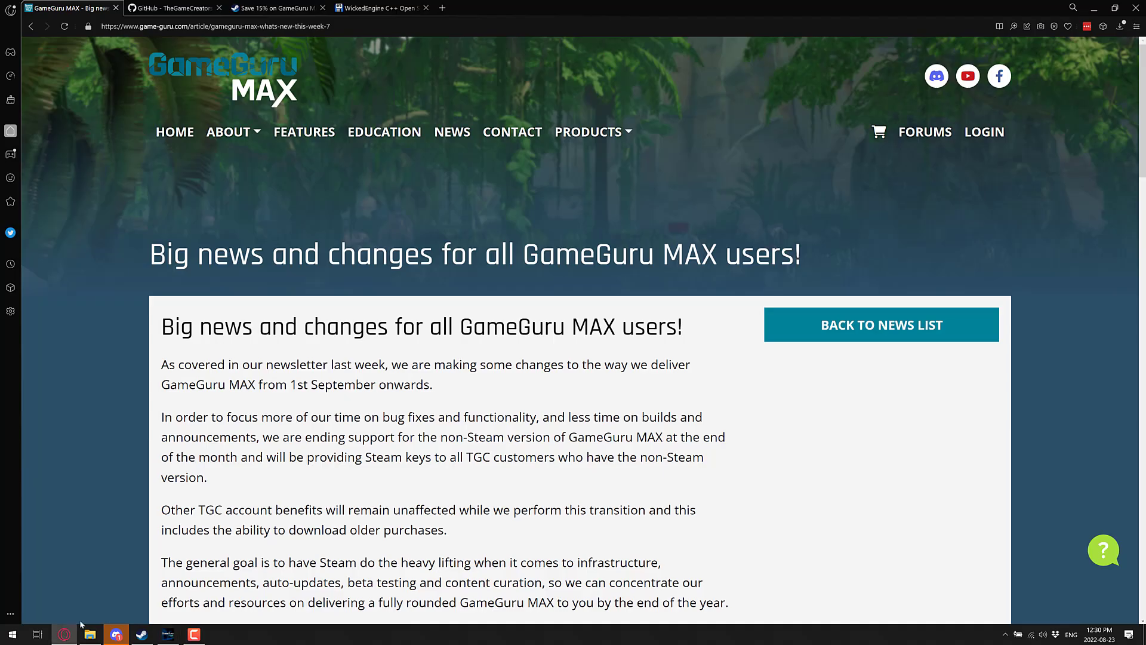
key(F11)
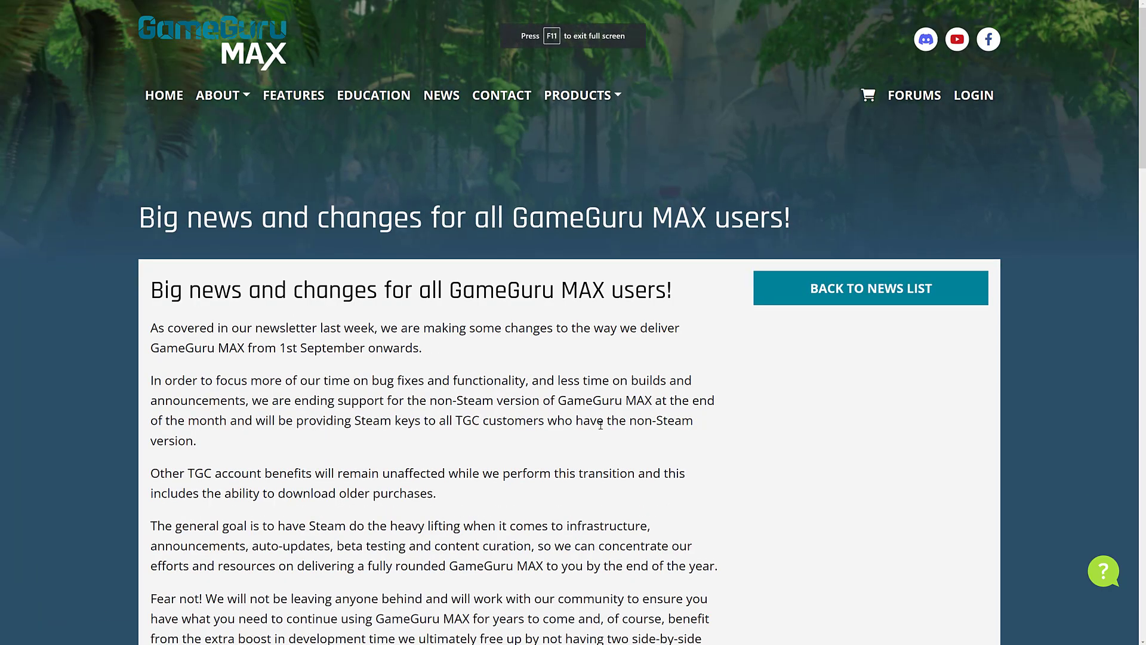
scroll(600, 425, down, 1)
scroll(601, 425, down, 1)
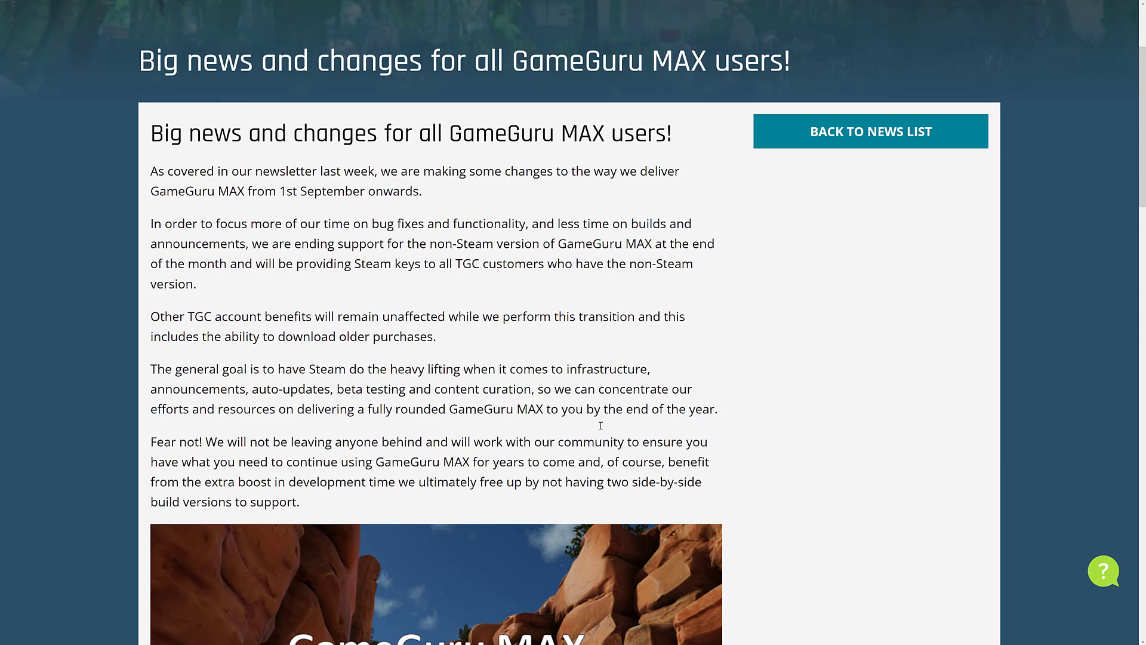
key(F11)
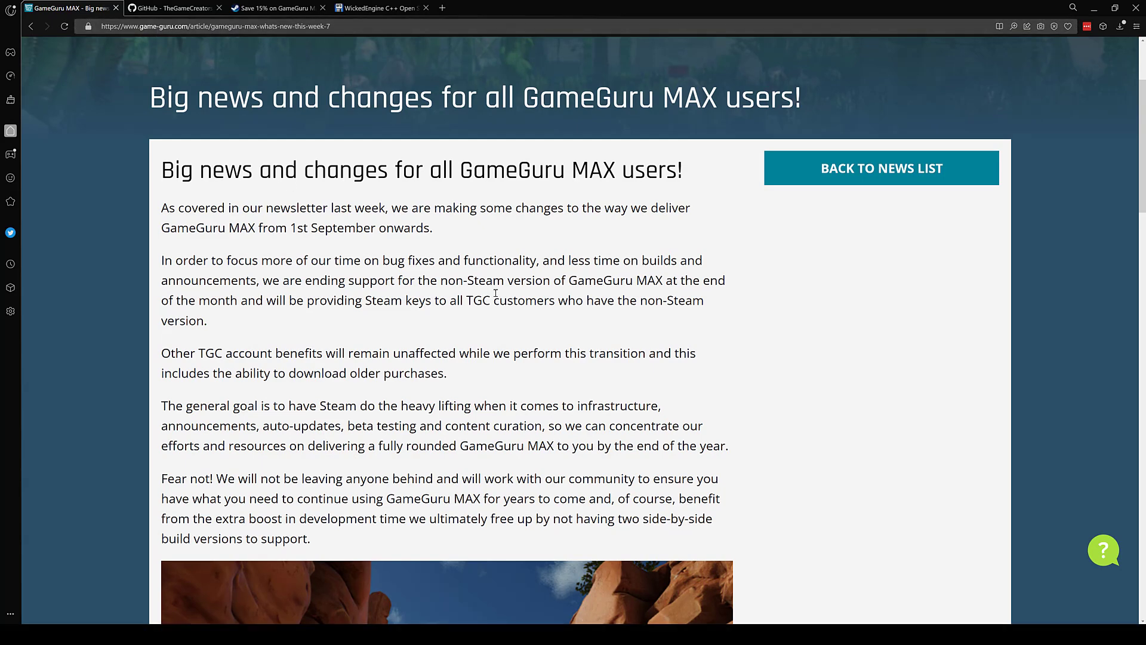
key(F11)
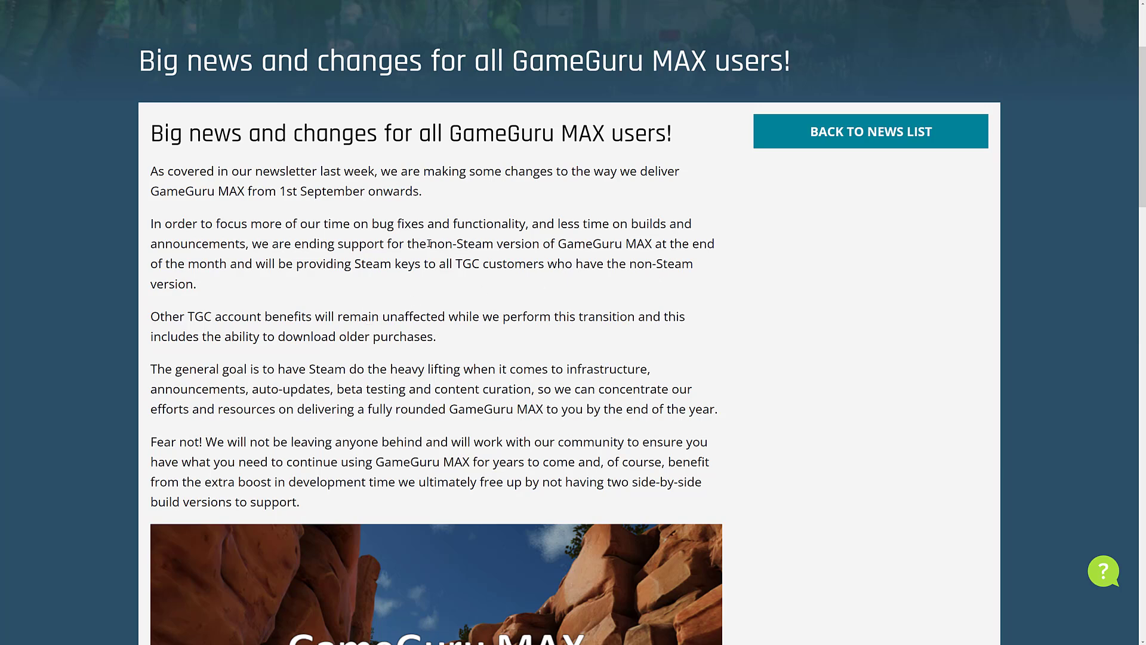
mouse_move(410, 243)
mouse_down()
mouse_move(658, 242)
mouse_move(448, 263)
mouse_move(547, 263)
mouse_move(554, 283)
mouse_up()
- Read through the news post, briefly highlighting the source code release paragraph
click(554, 283)
scroll(553, 284, down, 2)
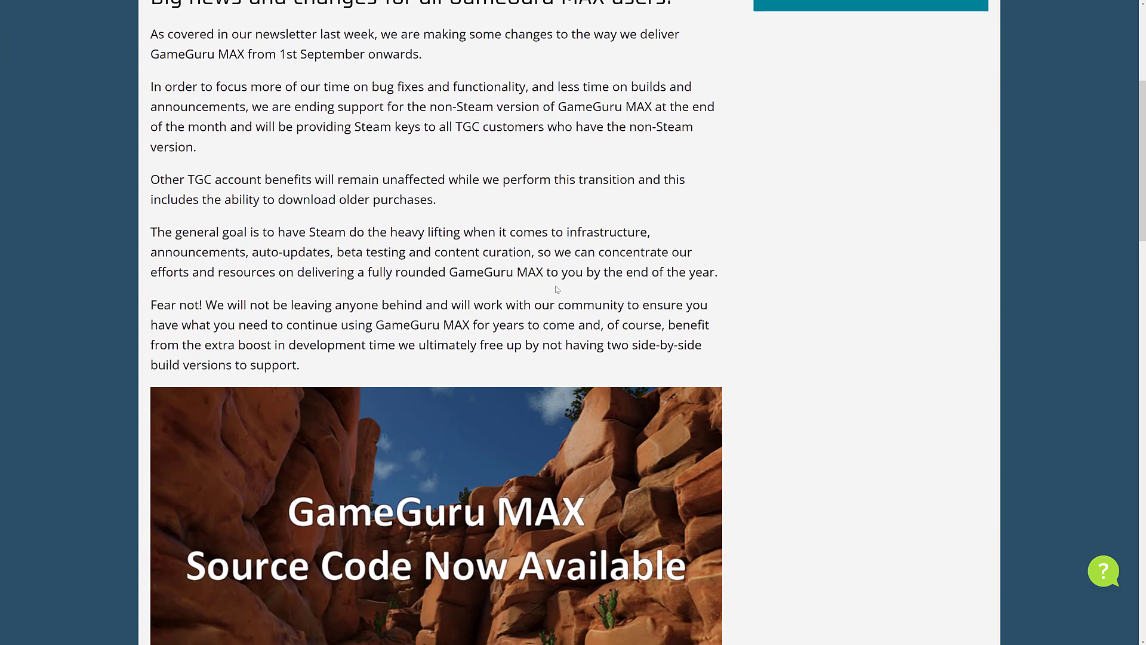
scroll(553, 283, down, 1)
scroll(557, 287, down, 3)
scroll(556, 287, down, 1)
scroll(557, 287, down, 1)
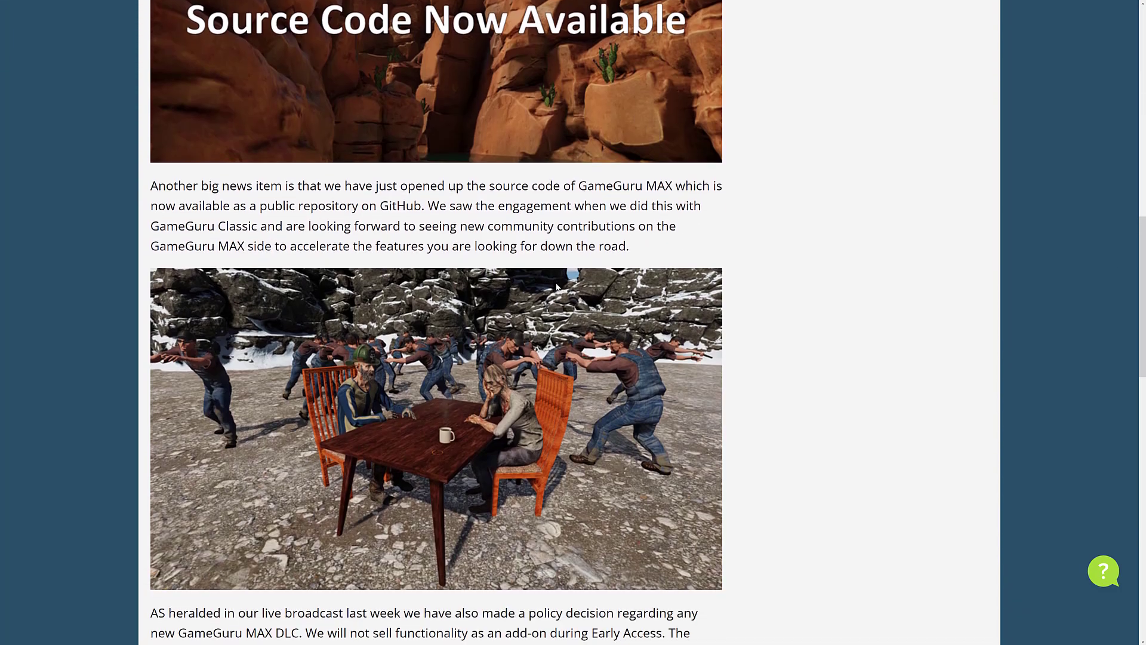
scroll(556, 287, down, 1)
scroll(556, 284, down, 1)
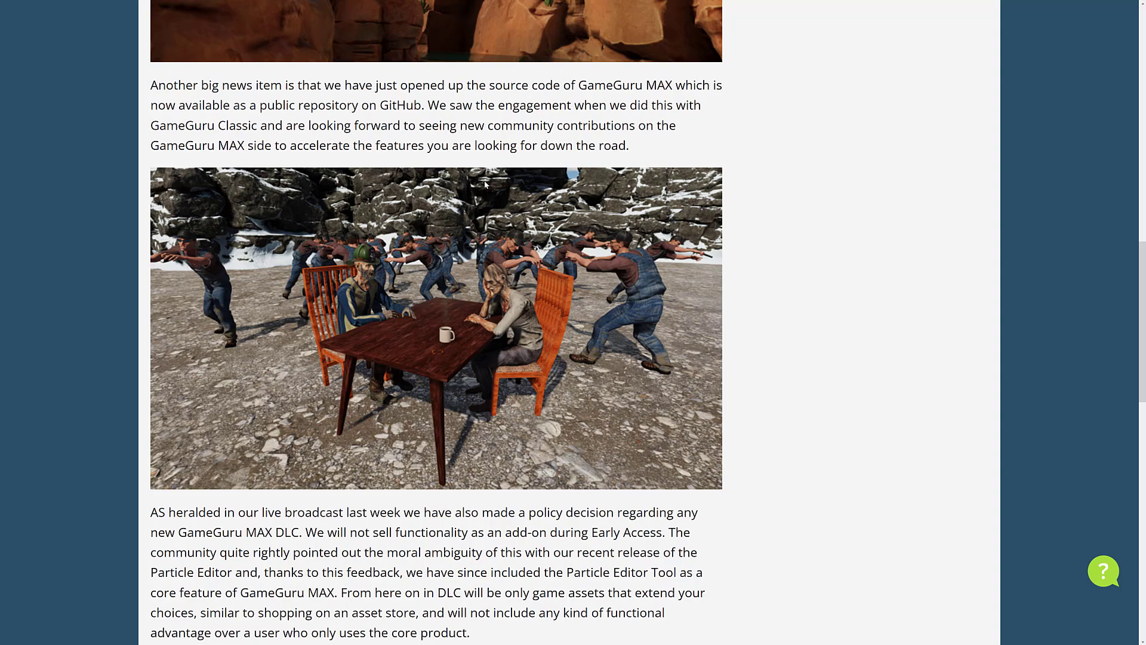
scroll(485, 184, down, 2)
scroll(484, 183, down, 3)
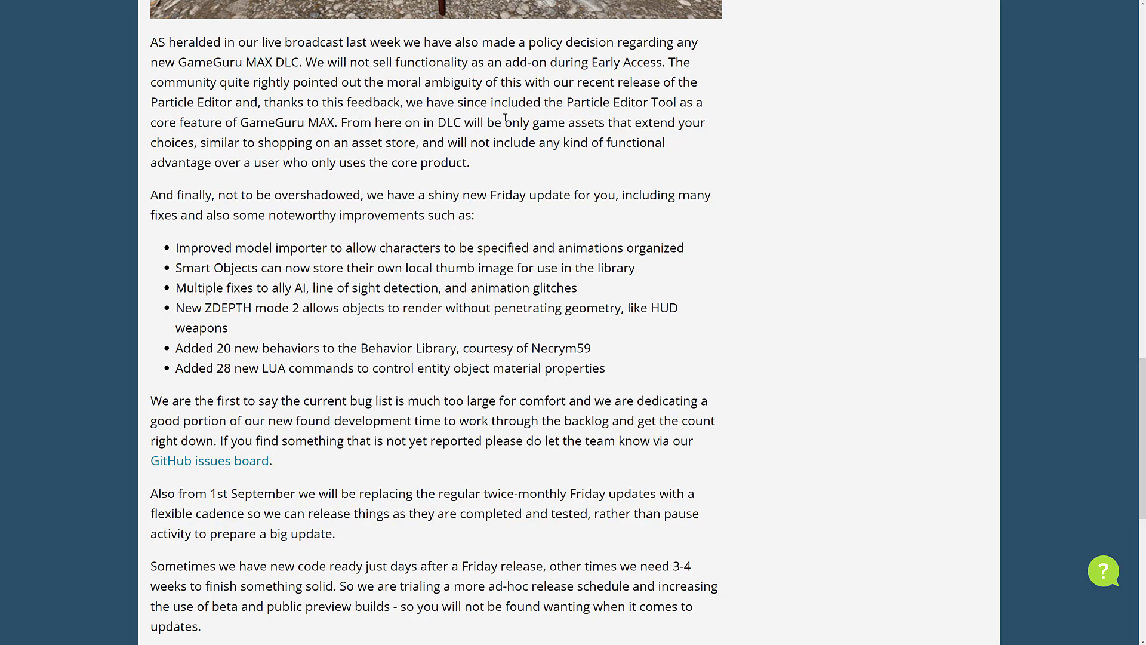
scroll(190, 168, down, 1)
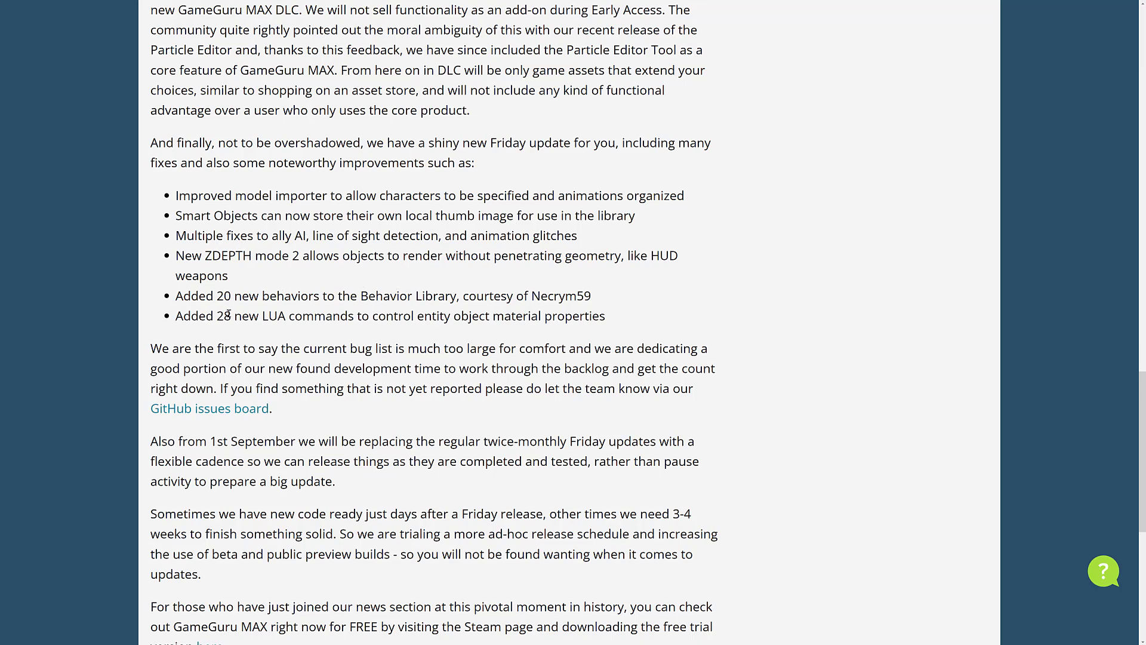
scroll(532, 313, down, 2)
scroll(544, 311, up, 3)
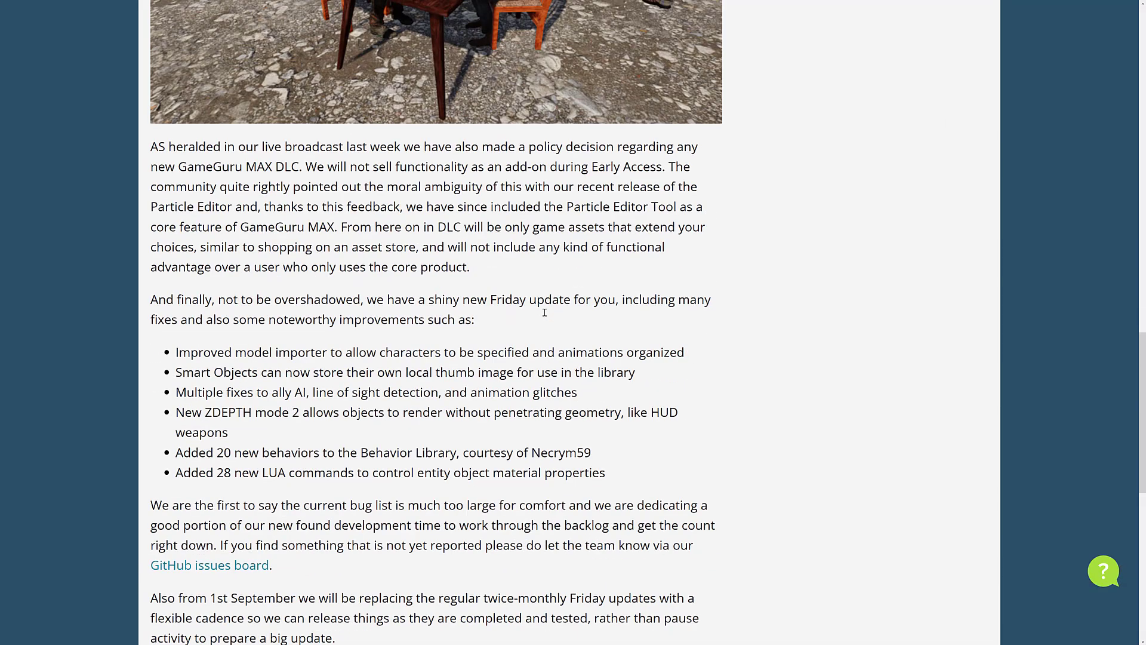
scroll(545, 311, up, 3)
scroll(447, 296, up, 2)
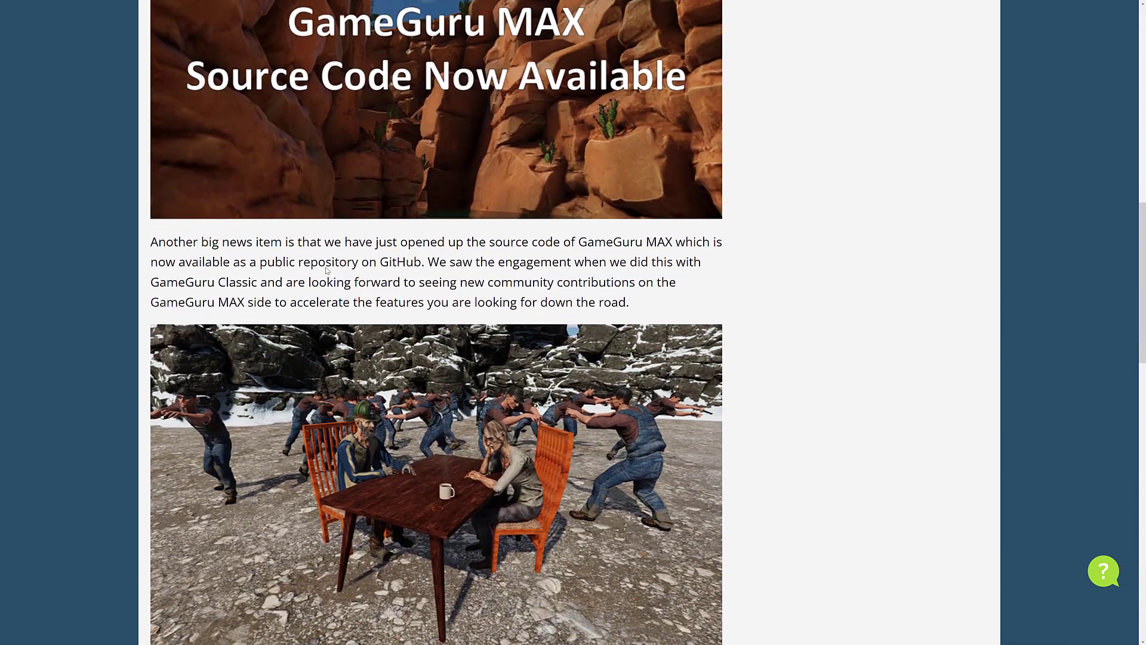
drag(221, 242, 639, 302)
click(647, 305)
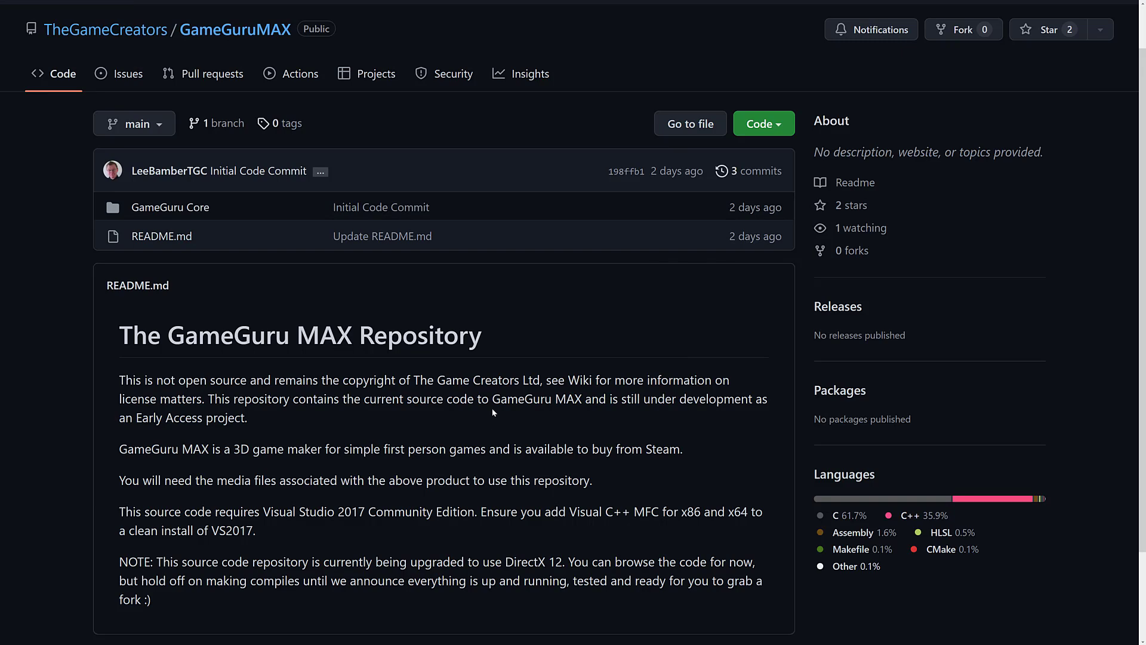
scroll(492, 408, down, 1)
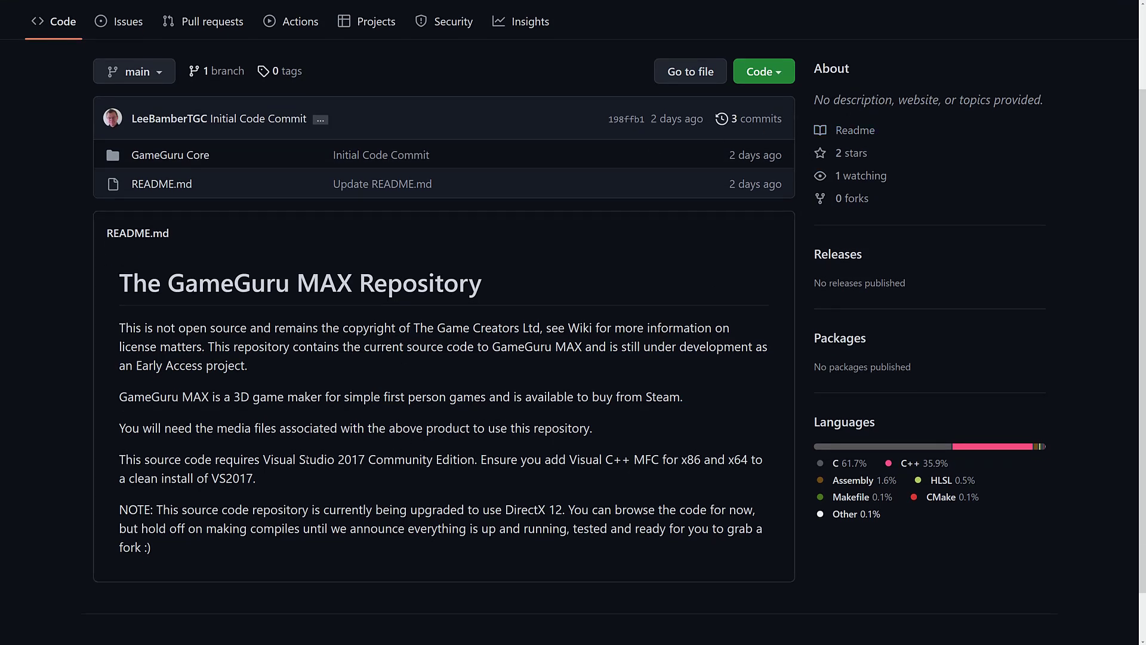
drag(256, 460, 470, 481)
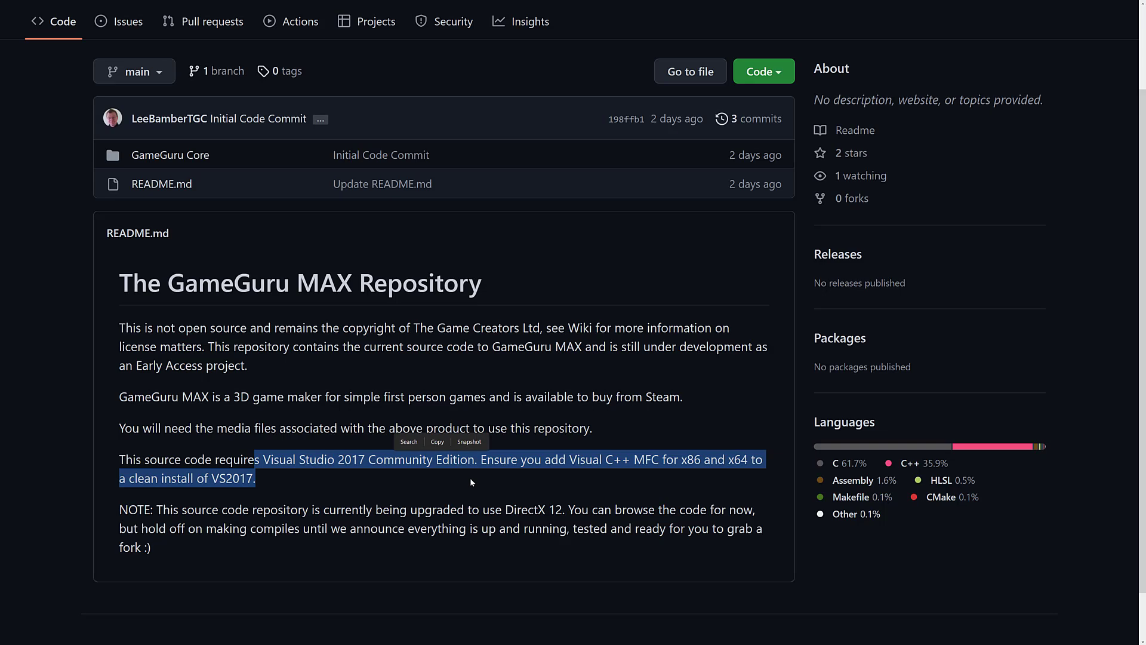
click(470, 480)
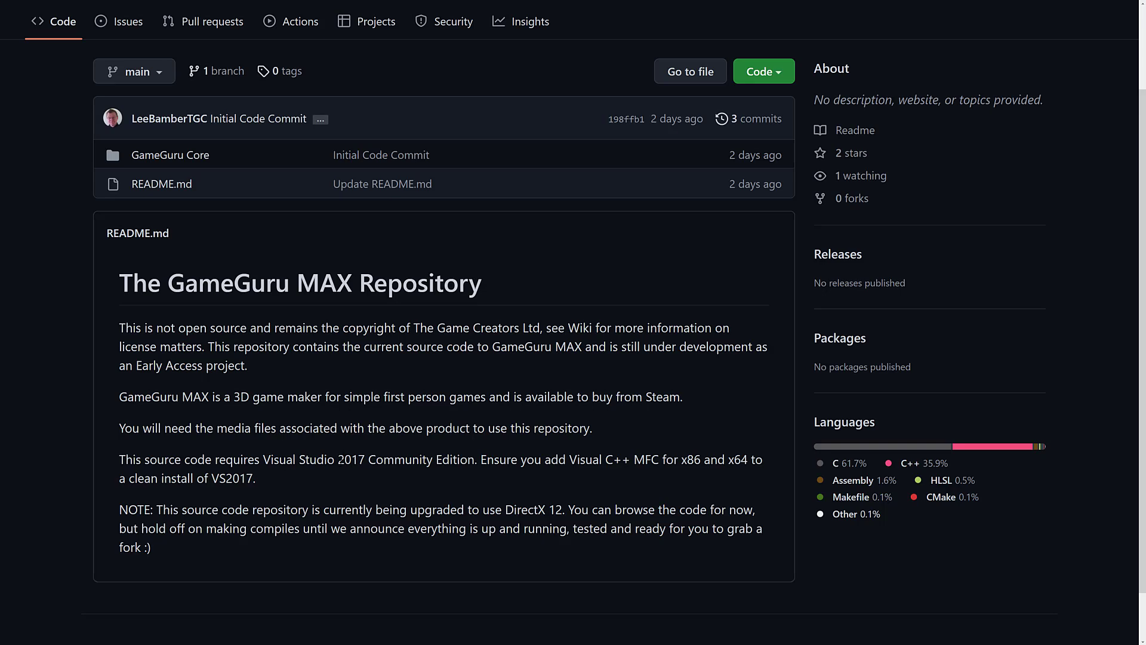
scroll(469, 421, up, 2)
scroll(468, 421, down, 2)
drag(568, 459, 662, 460)
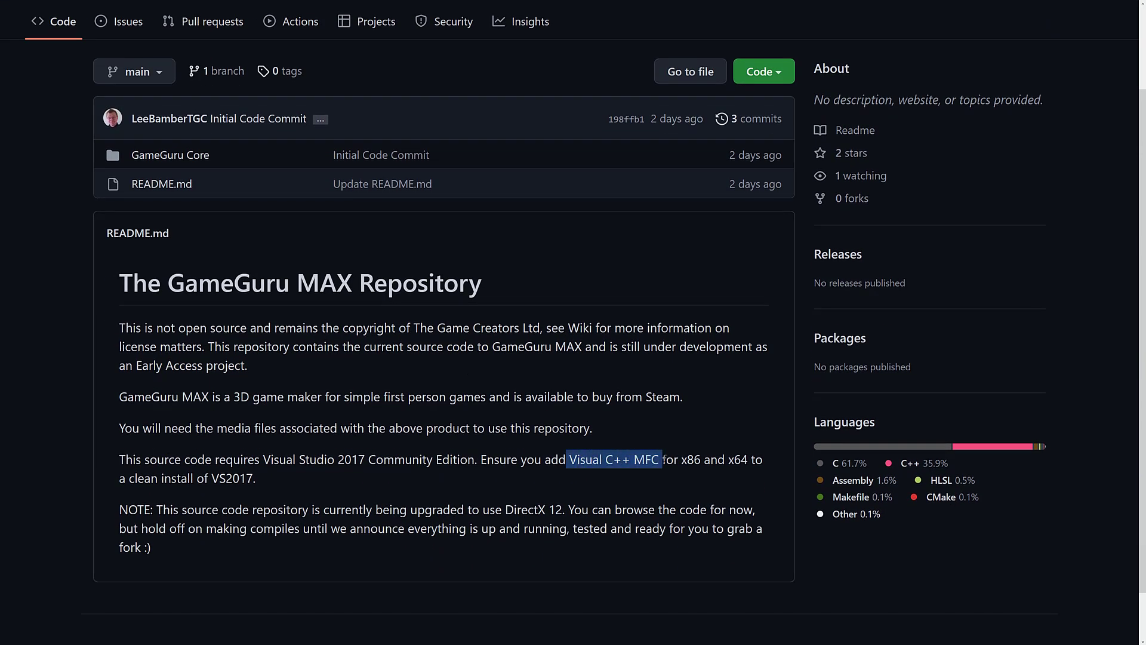
click(662, 460)
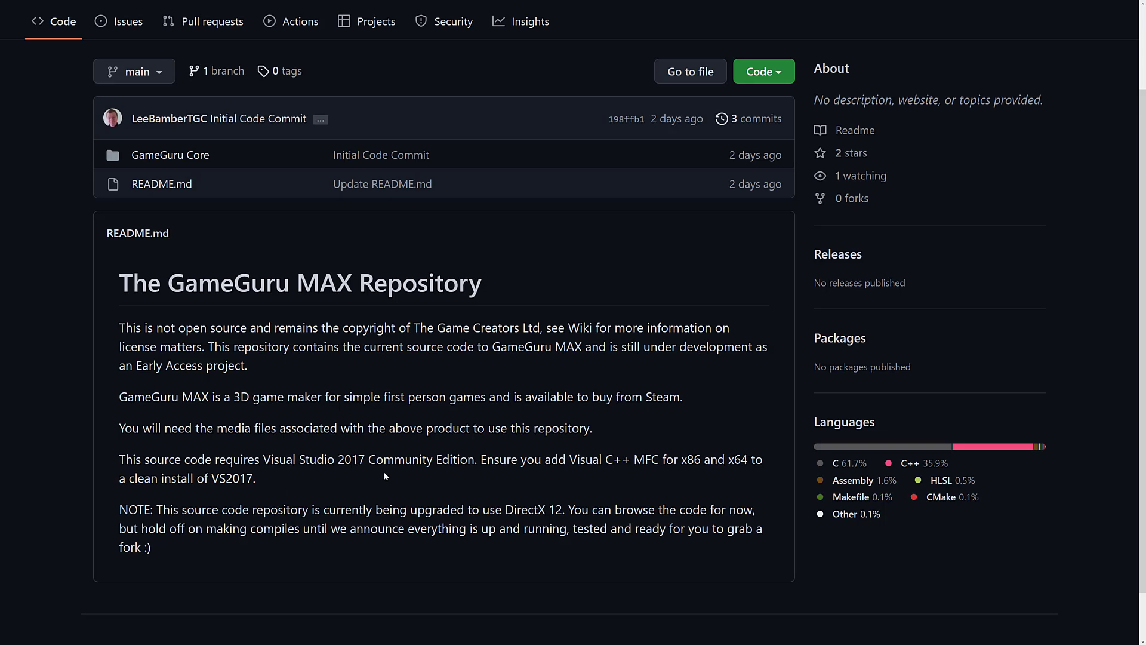
scroll(385, 472, down, 1)
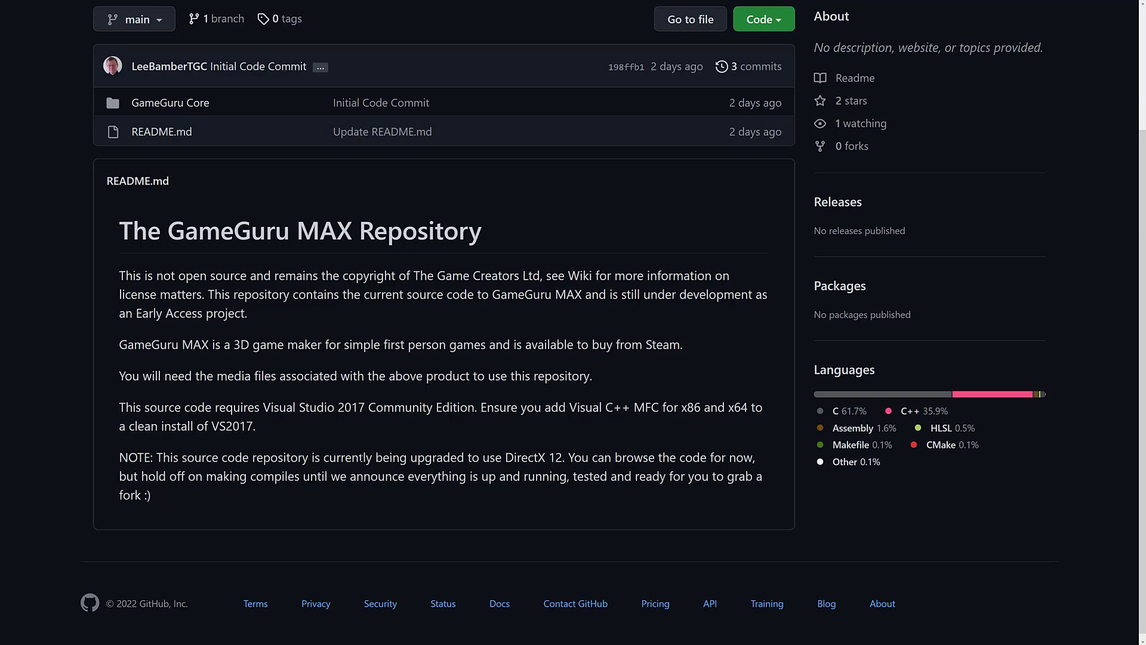
scroll(161, 269, up, 3)
- Browse GameGuru Core > Guru-WickedMAX, view GPUParticles.cpp, then return to the folder listing
click(168, 264)
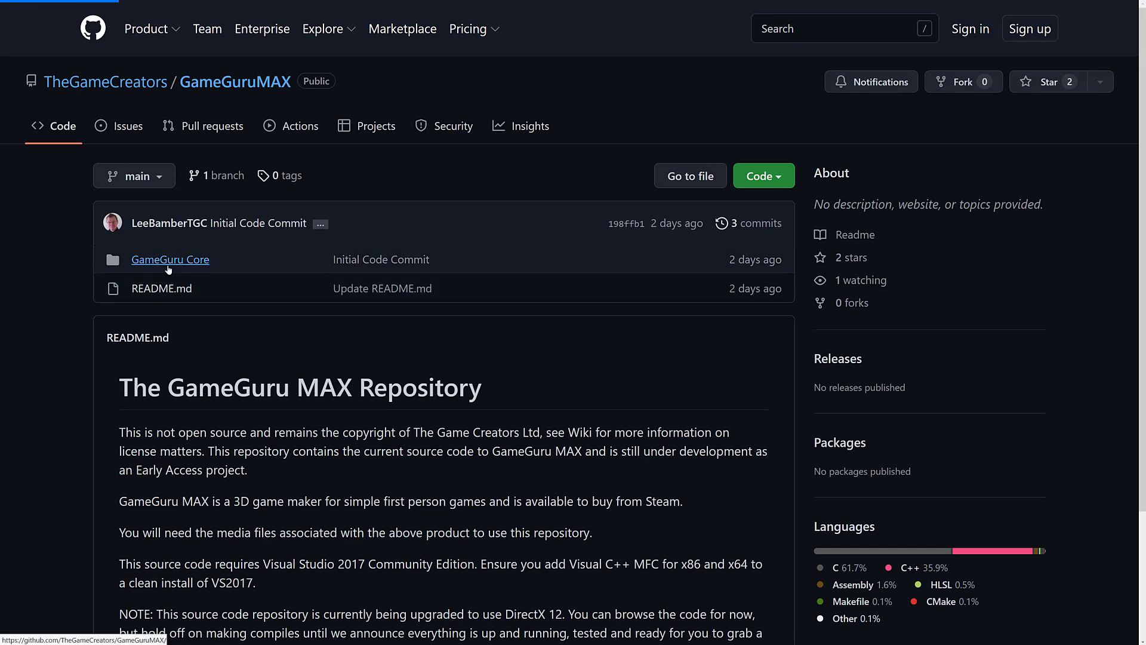
scroll(269, 386, down, 1)
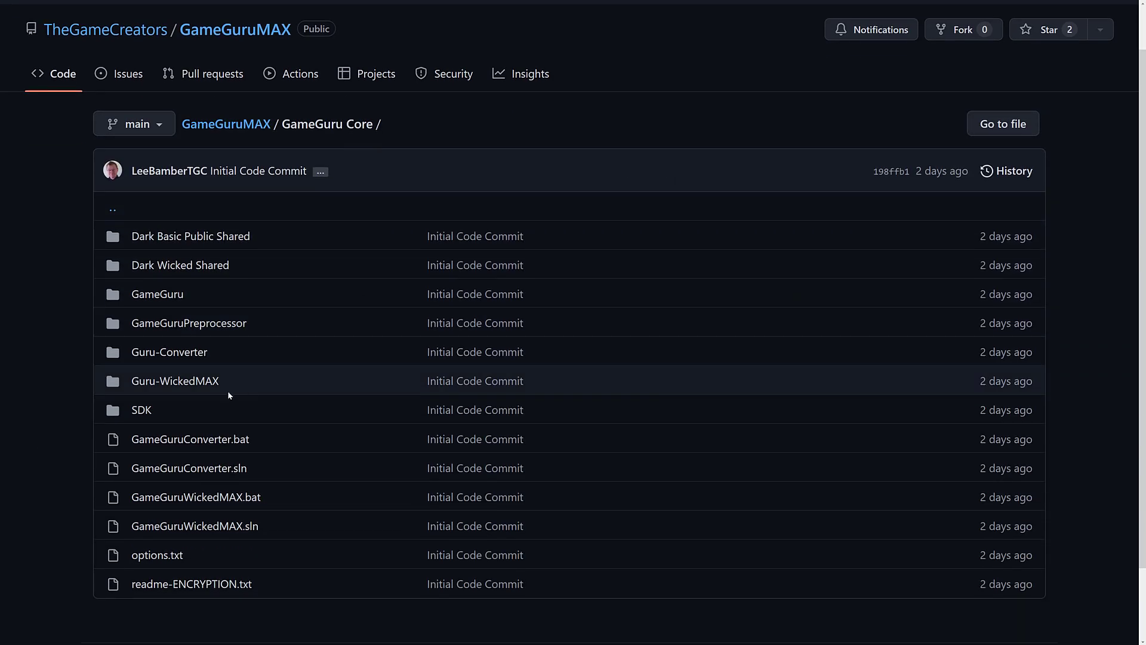
click(153, 382)
scroll(280, 368, down, 1)
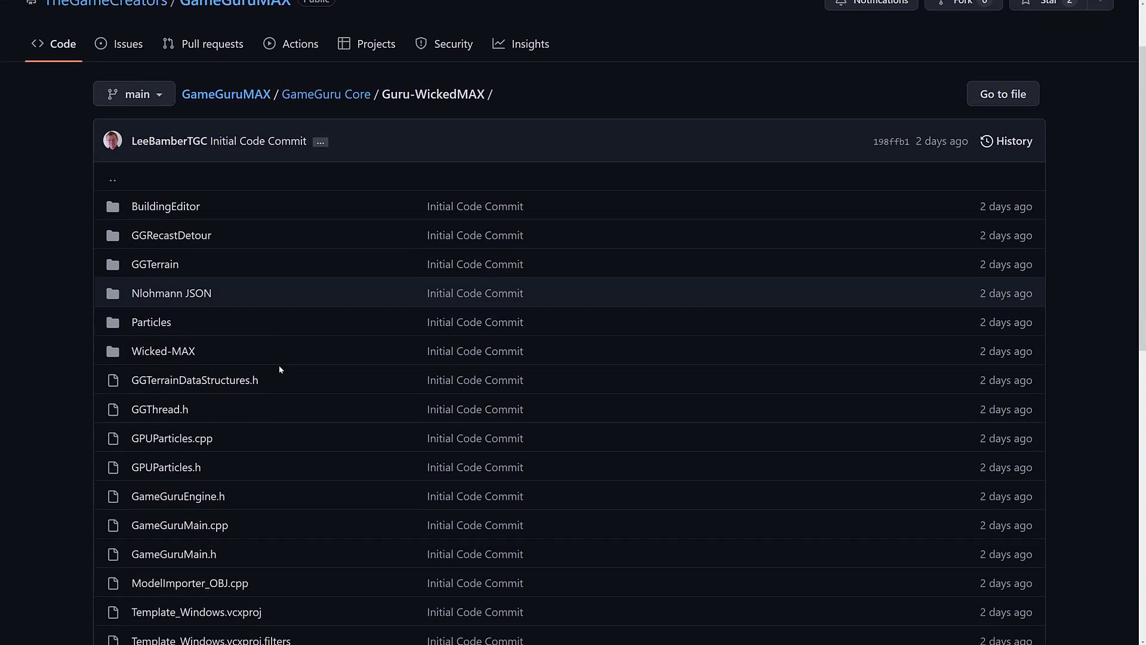
click(166, 418)
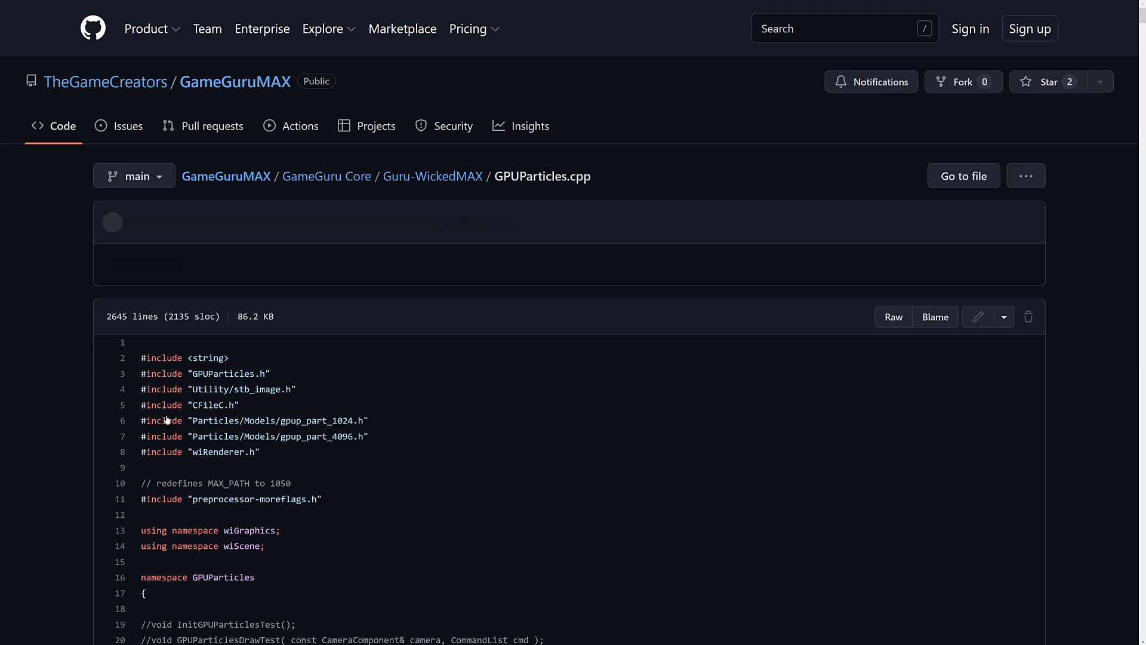
scroll(566, 349, down, 3)
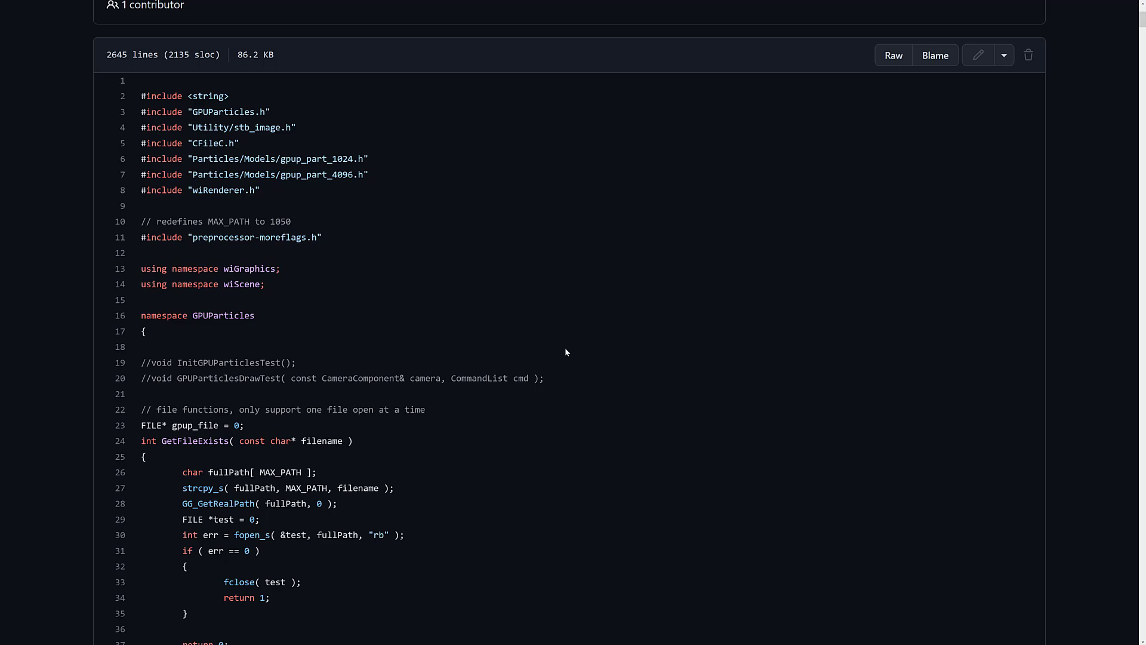
scroll(565, 351, down, 2)
scroll(566, 351, down, 2)
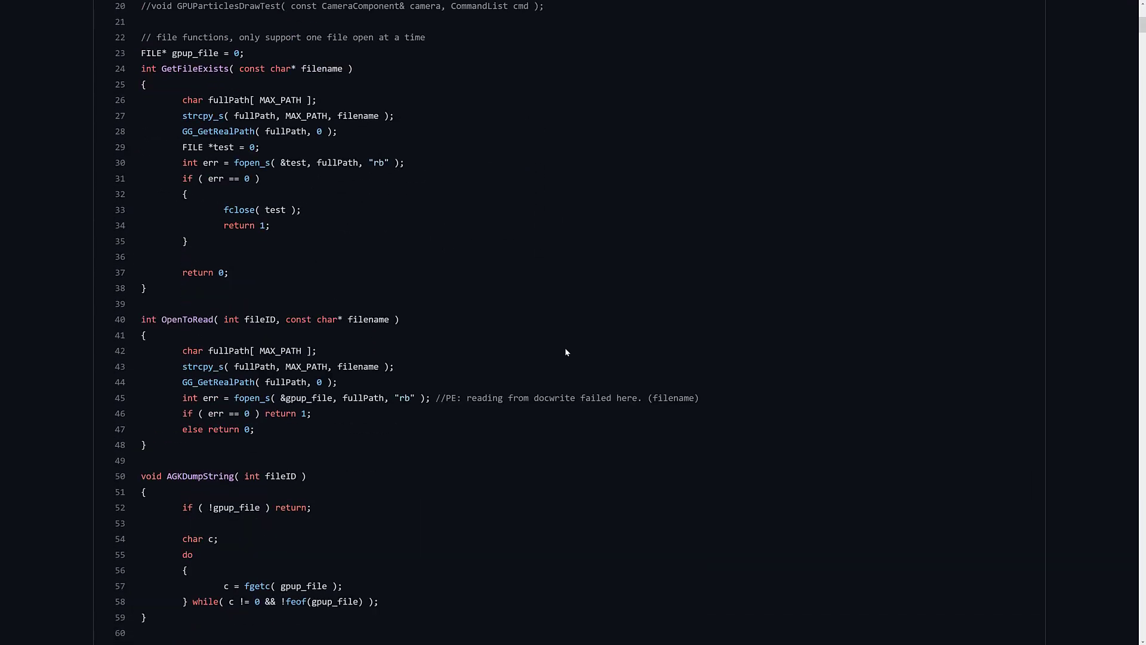
scroll(565, 352, down, 2)
scroll(565, 353, down, 1)
scroll(565, 352, down, 2)
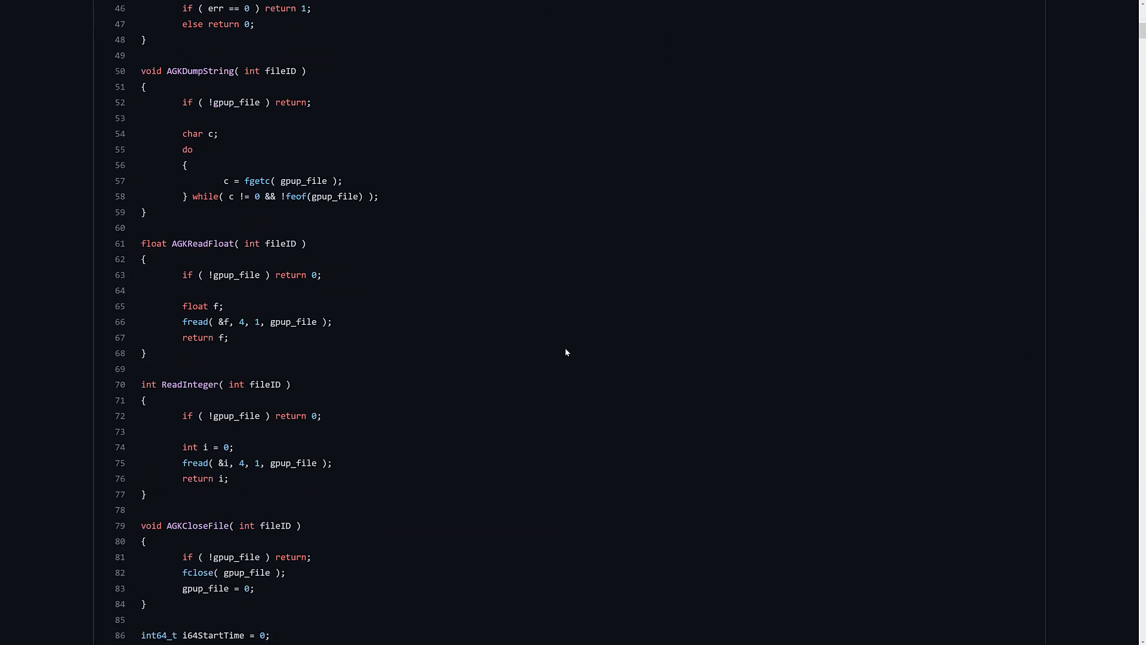
scroll(565, 353, down, 2)
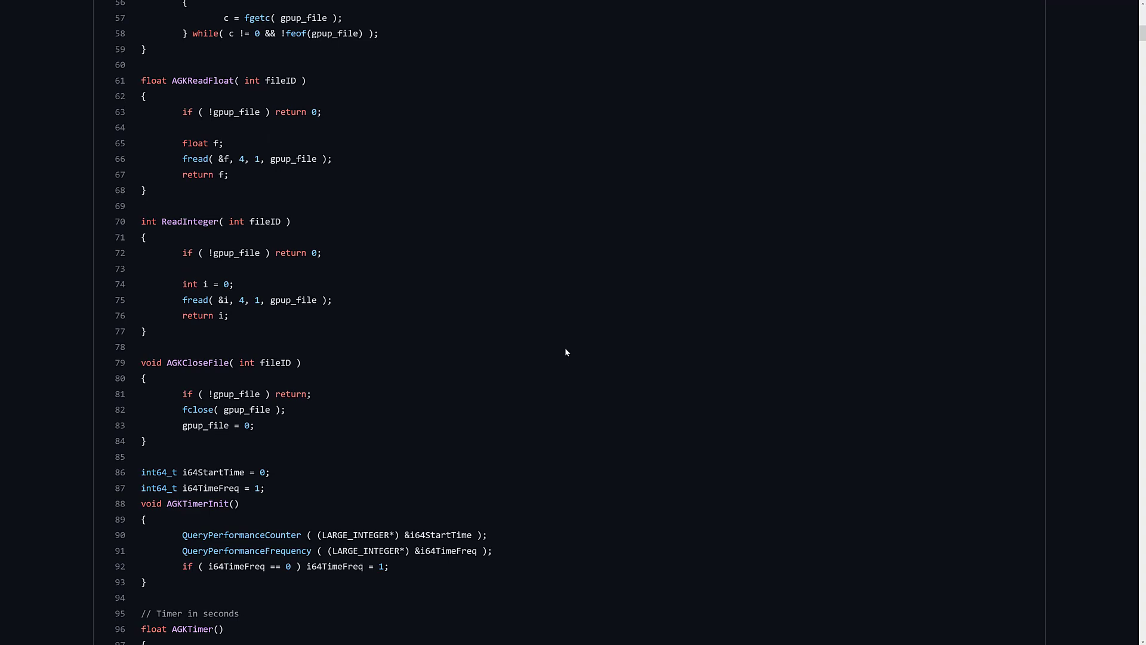
scroll(565, 352, down, 2)
scroll(565, 351, down, 2)
scroll(565, 351, down, 2)
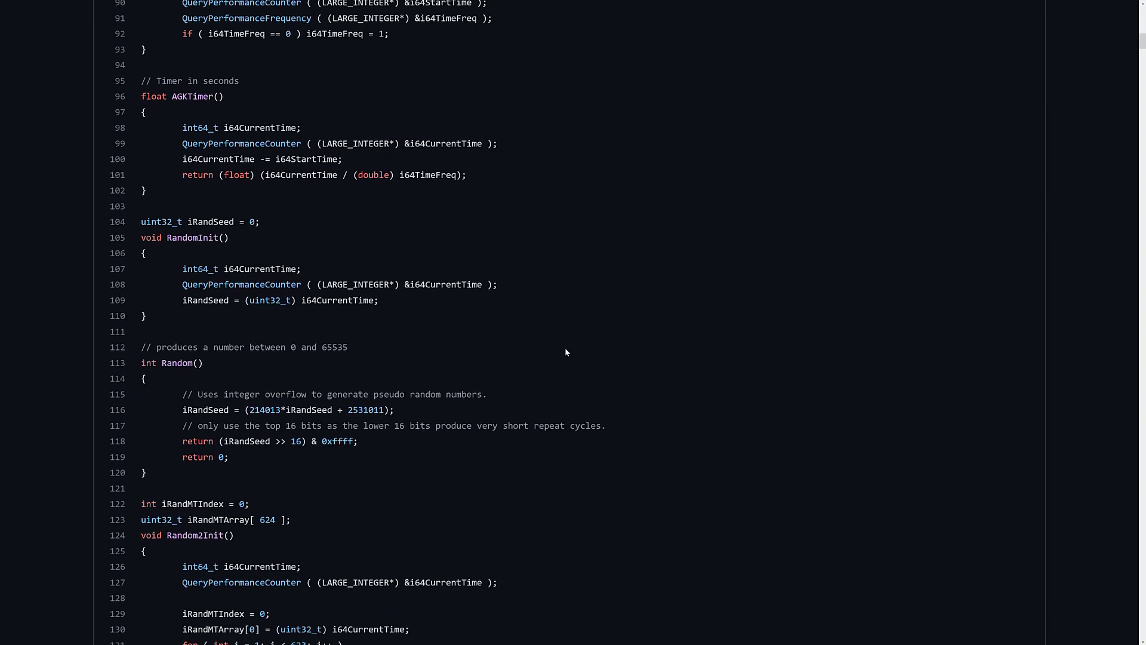
scroll(566, 352, down, 4)
scroll(565, 353, down, 4)
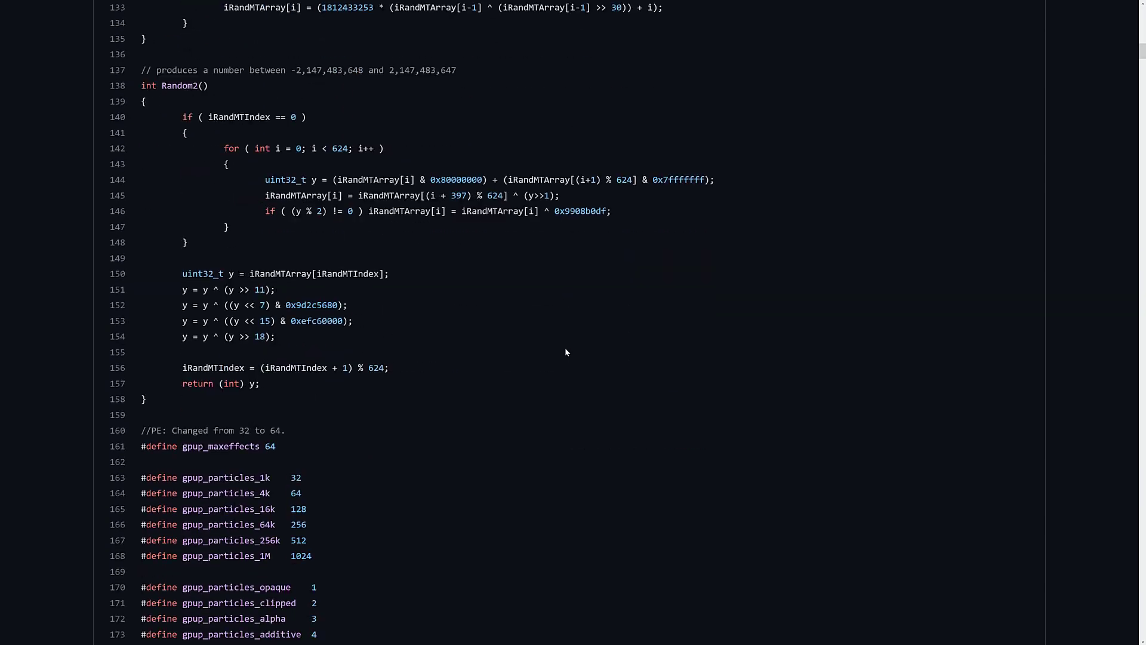
scroll(565, 352, down, 2)
scroll(566, 352, down, 4)
scroll(566, 352, down, 4)
scroll(565, 349, down, 10)
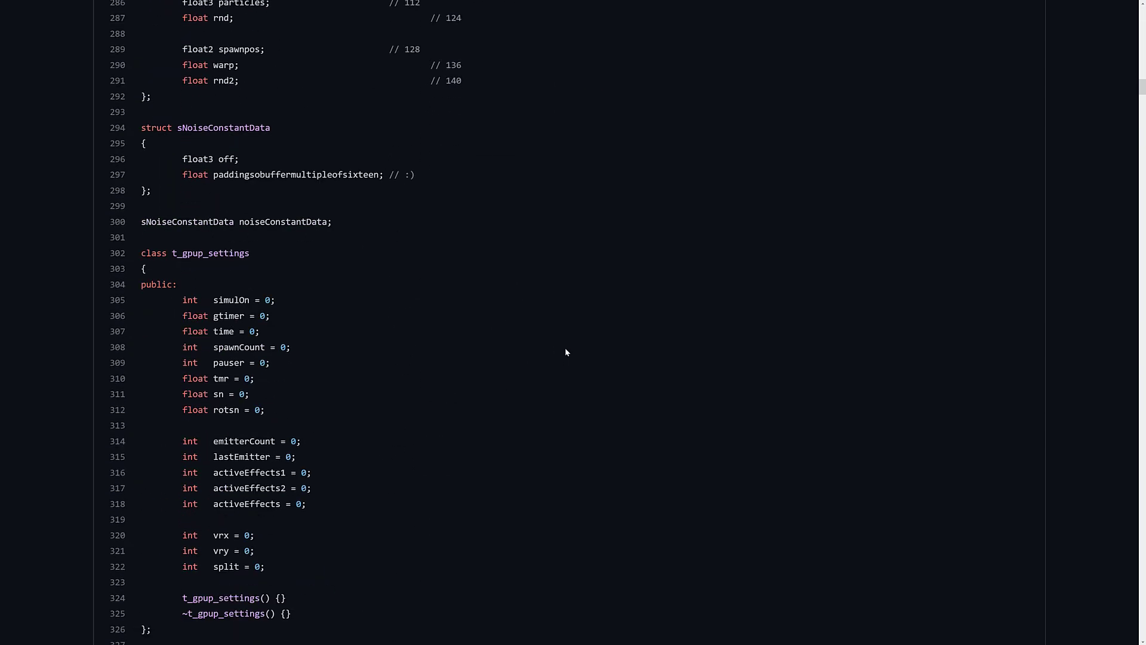
scroll(566, 349, down, 15)
scroll(566, 346, down, 10)
scroll(567, 346, down, 10)
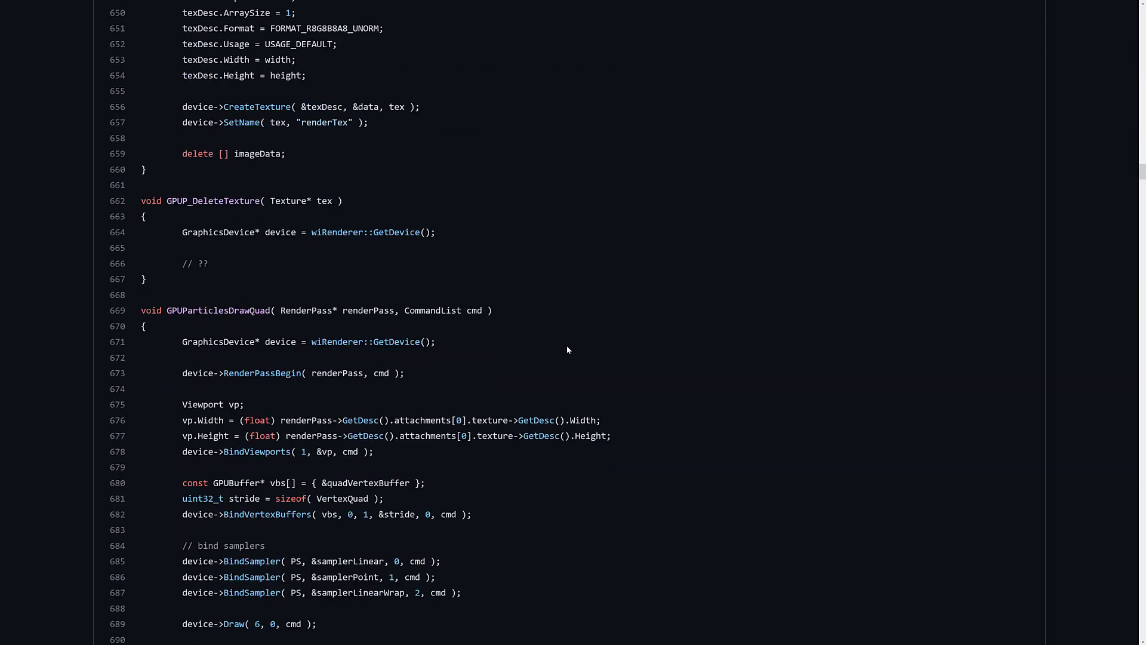
key(alt+Left)
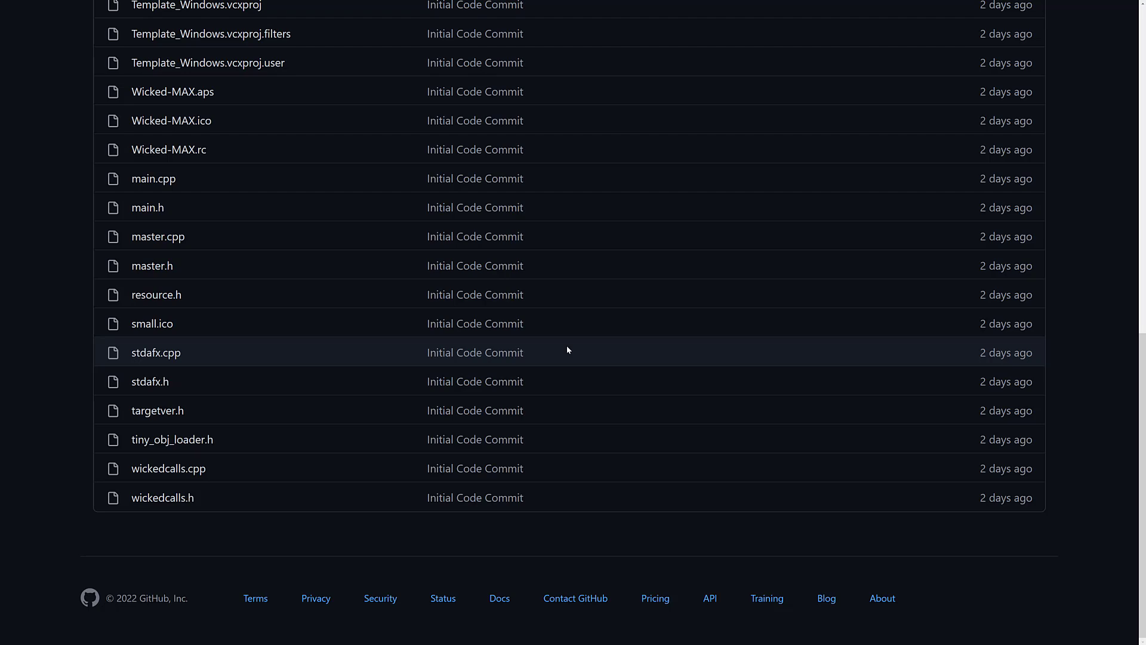
scroll(565, 342, up, 10)
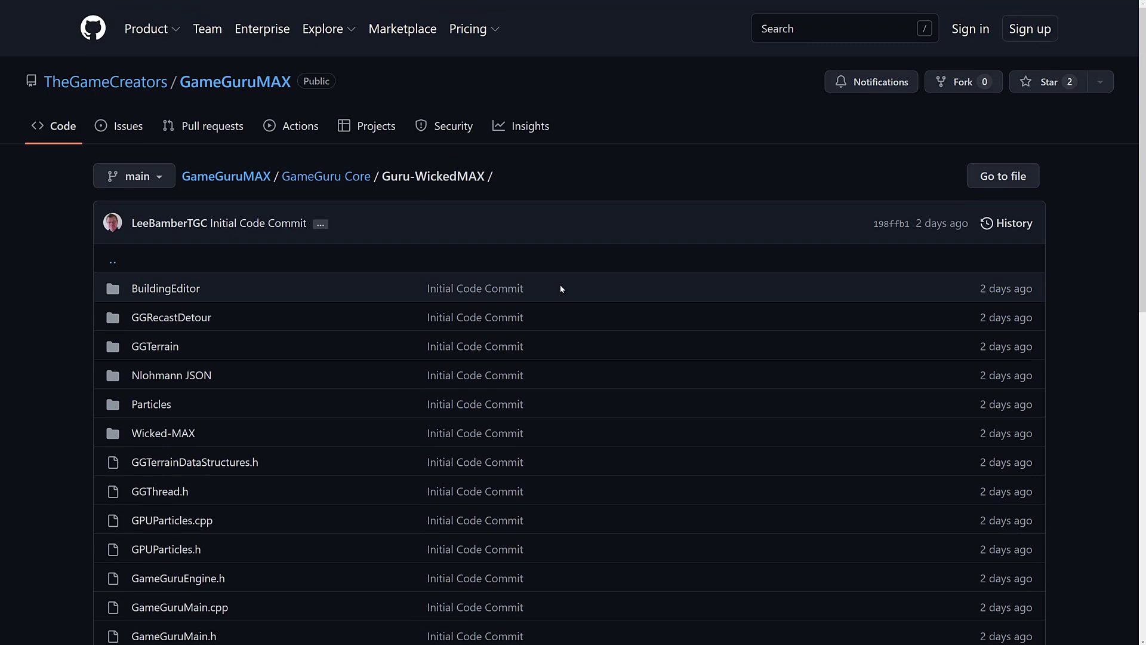
- Go up to GameGuru Core, then back to the GameGuruMAX repository main page
click(407, 261)
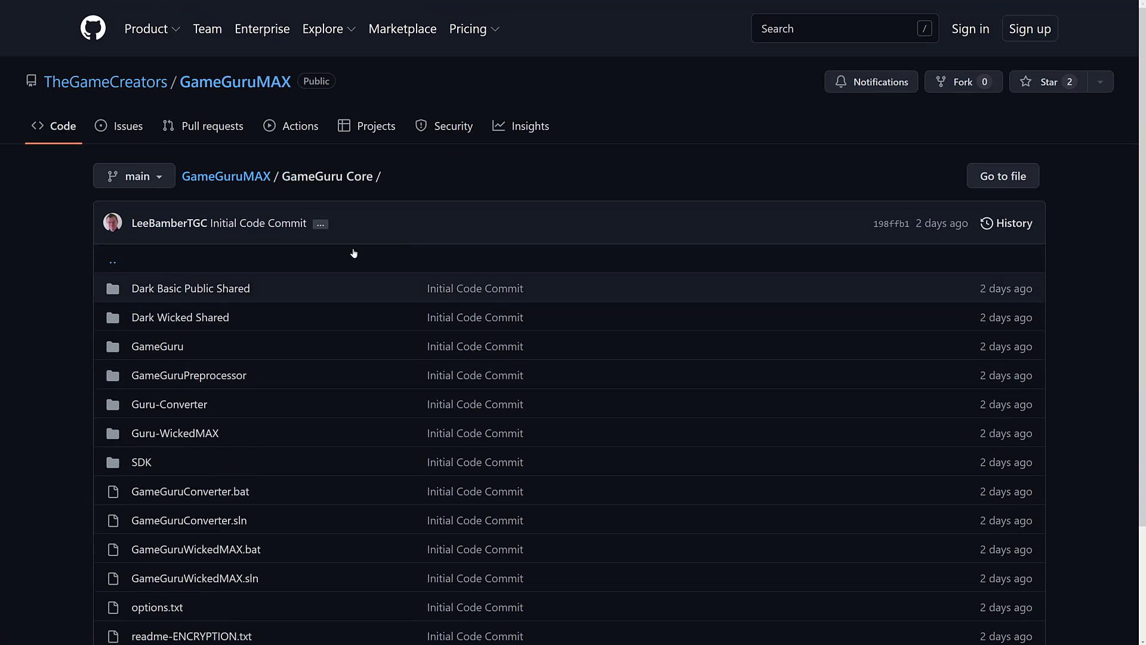
click(236, 82)
mouse_move(105, 81)
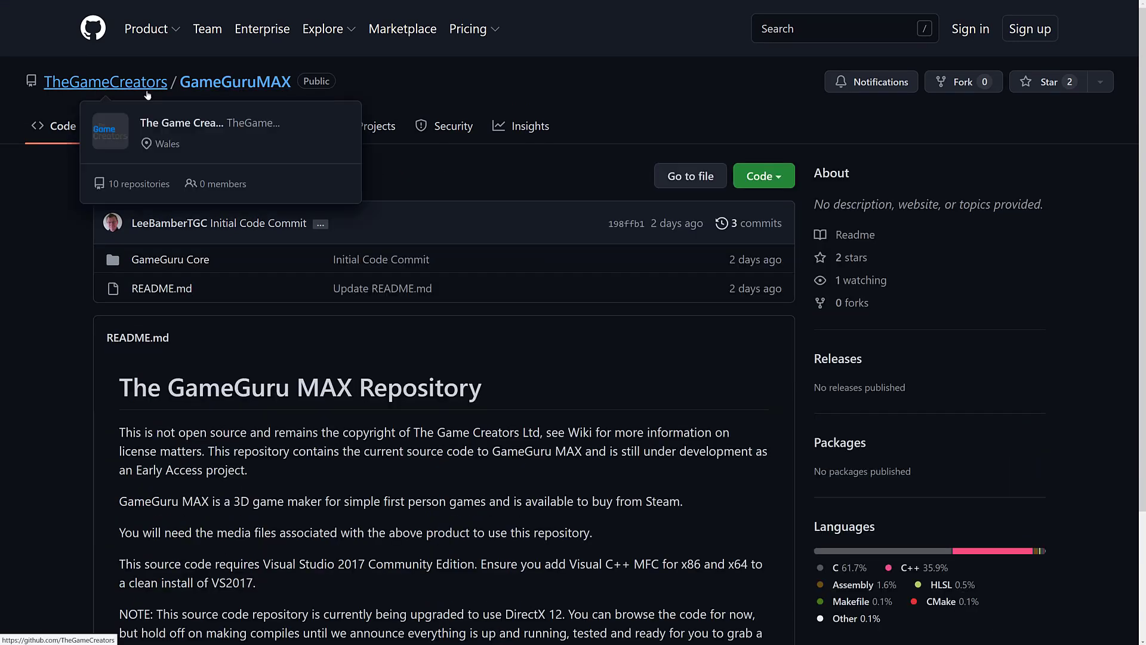
scroll(493, 117, down, 1)
scroll(850, 136, down, 1)
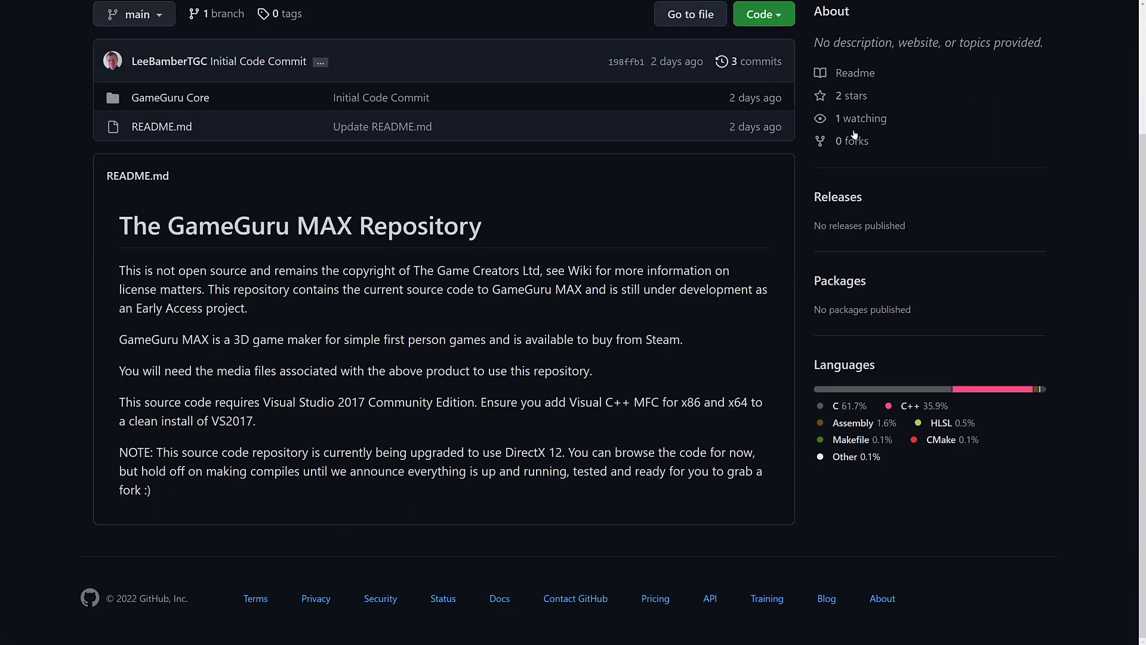
scroll(444, 305, up, 2)
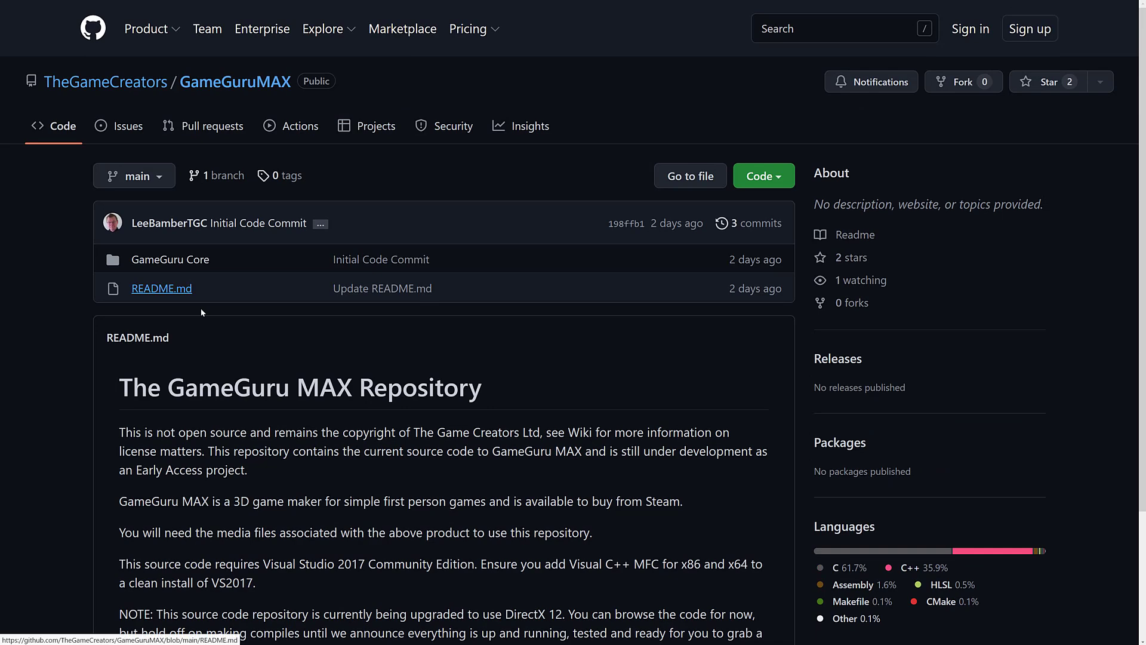
scroll(383, 412, down, 1)
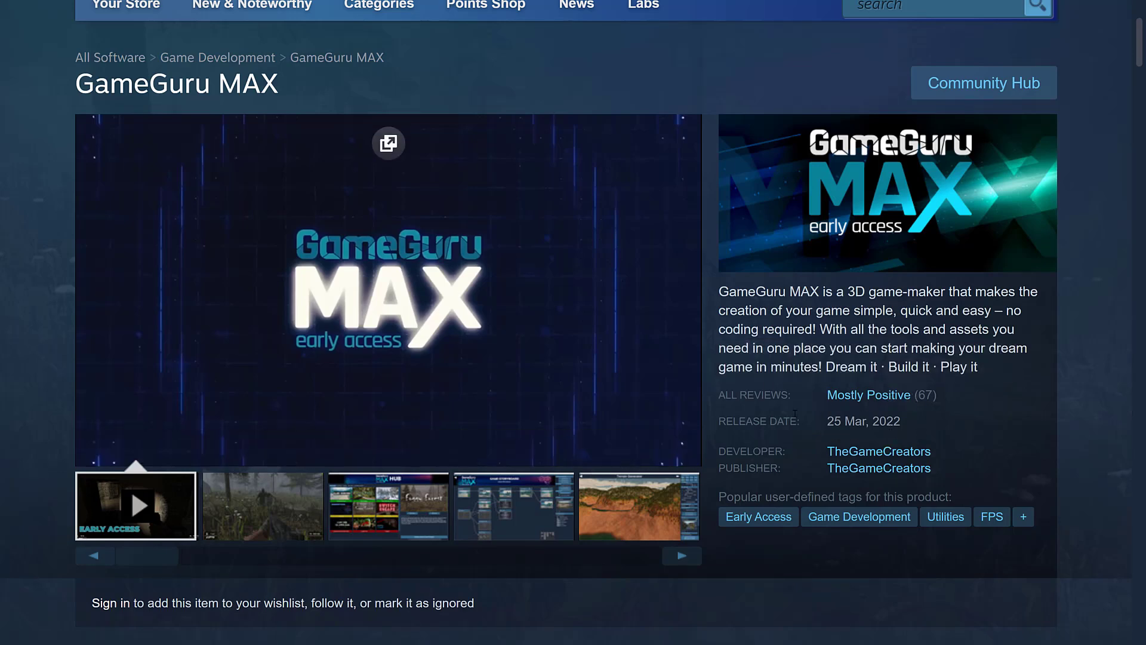
scroll(672, 409, down, 1)
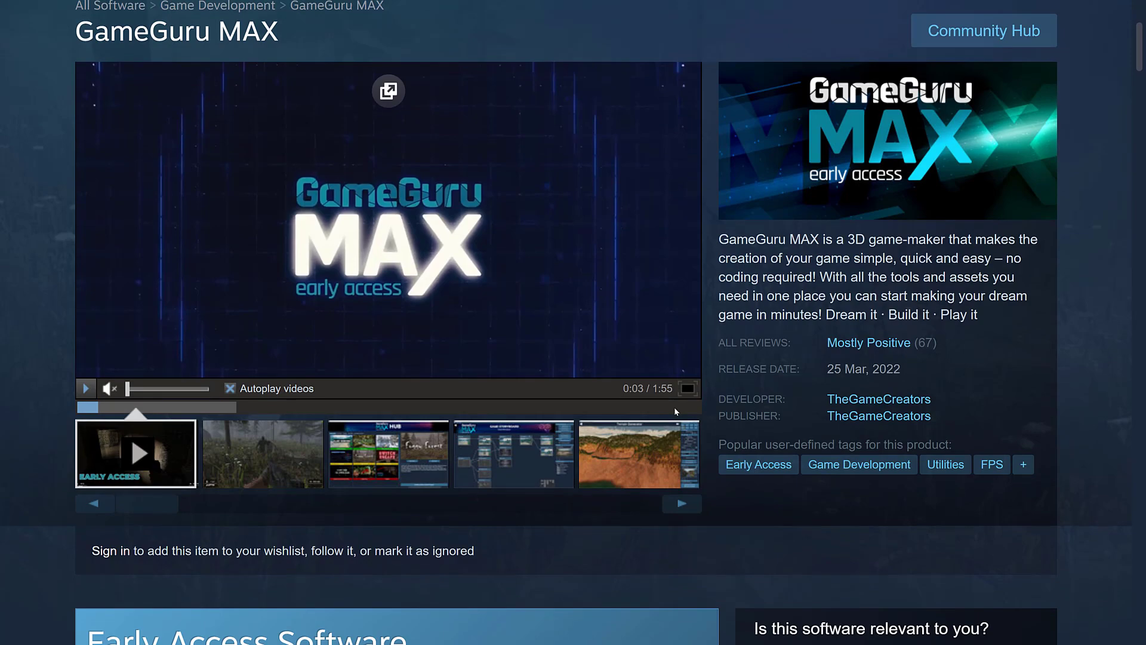
scroll(675, 412, down, 1)
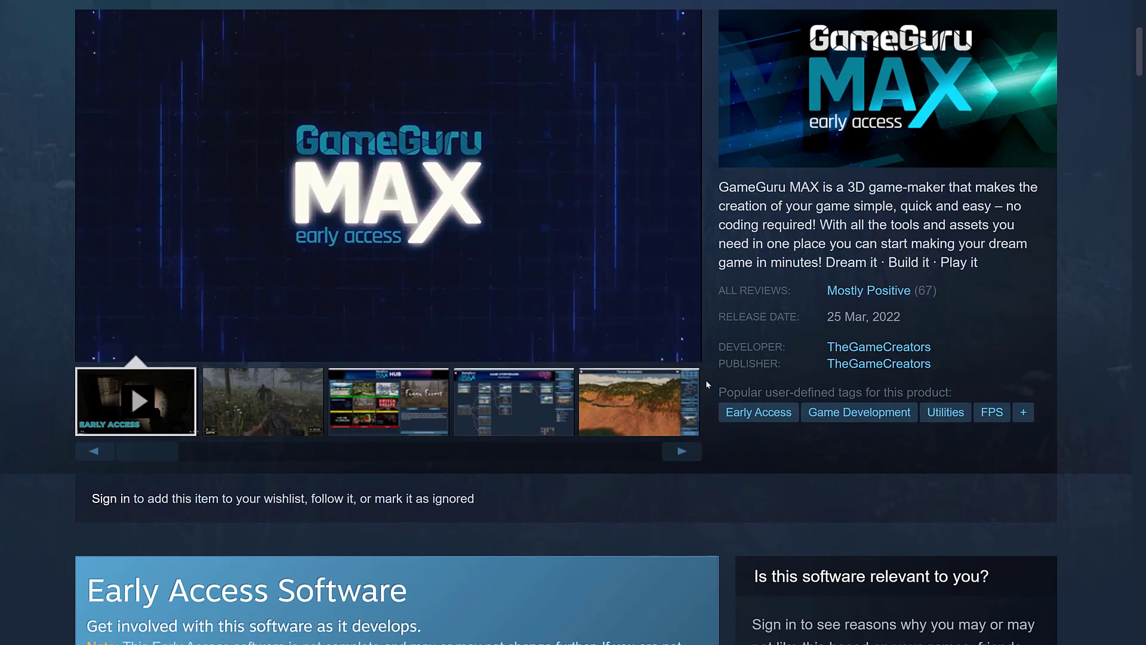
scroll(706, 381, down, 1)
scroll(706, 380, down, 1)
scroll(707, 384, down, 1)
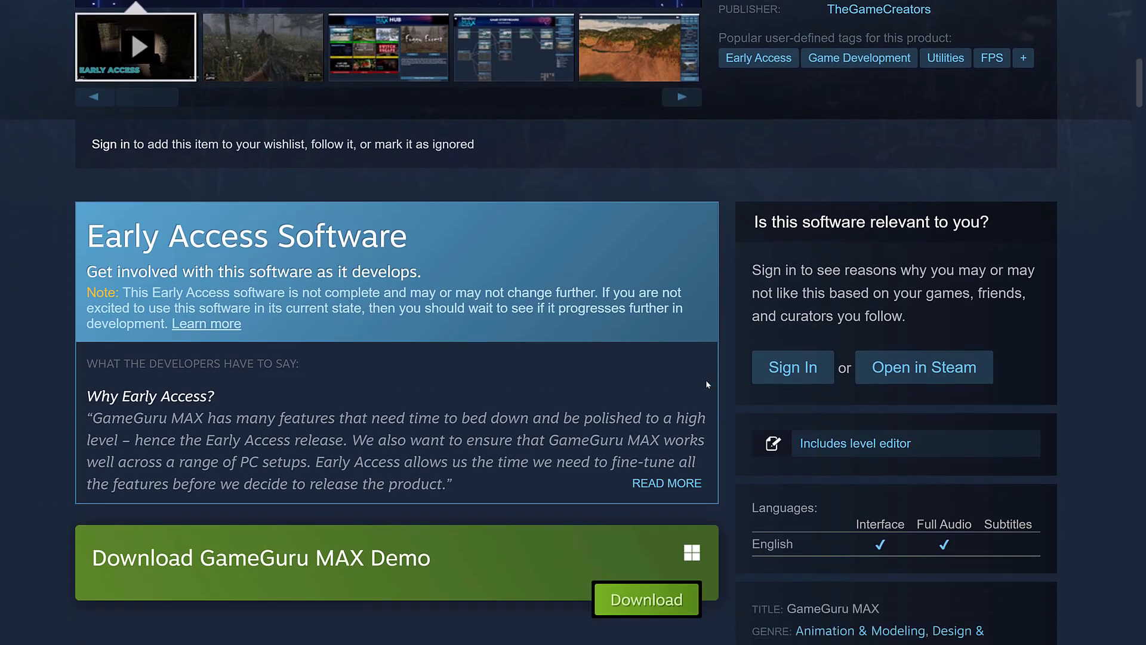
scroll(707, 384, down, 2)
scroll(707, 384, down, 2)
scroll(707, 384, down, 2)
scroll(707, 384, up, 4)
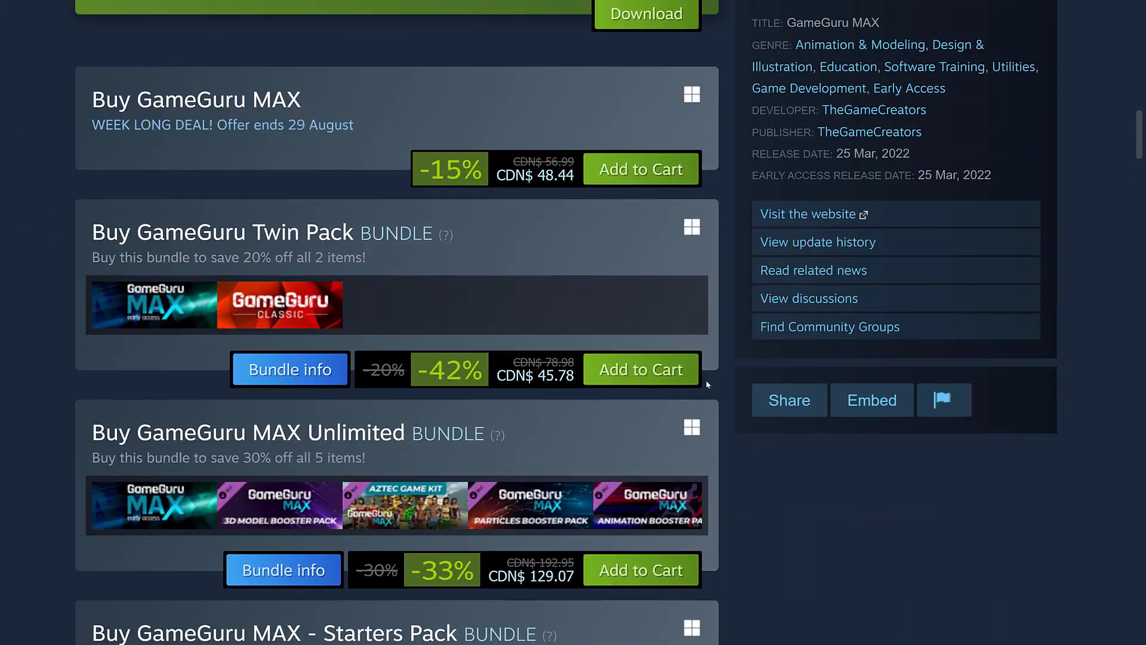
scroll(707, 384, up, 4)
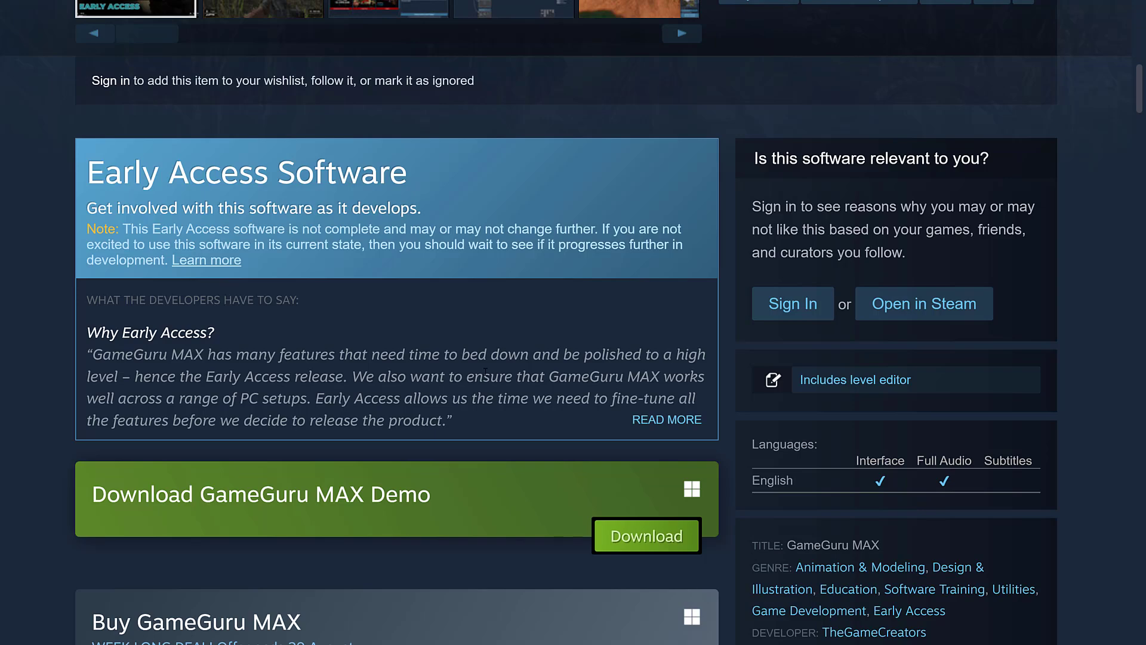
scroll(484, 370, up, 3)
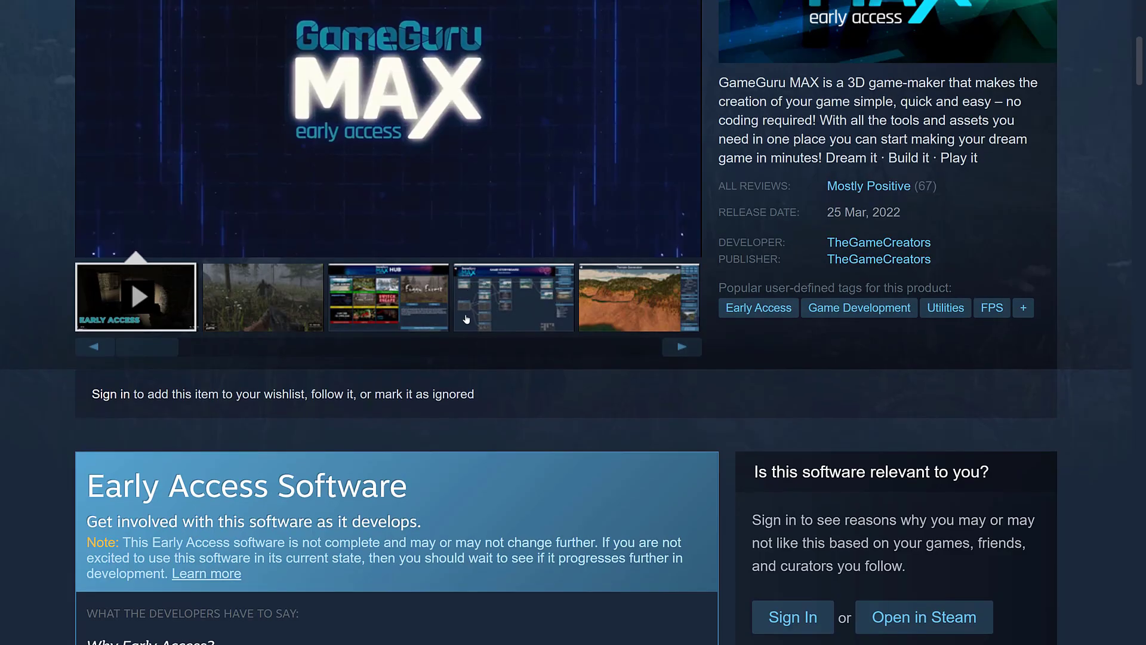
scroll(448, 394, up, 1)
scroll(472, 410, up, 1)
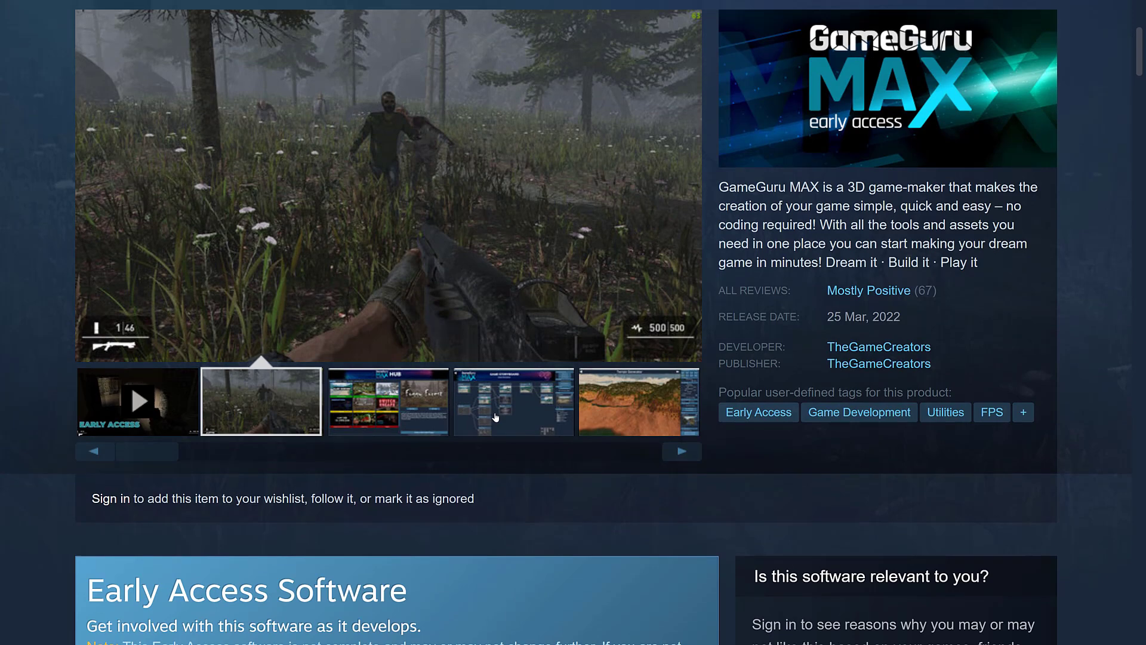
- Display the fourth gallery thumbnail, the storyboard screenshot, in the main viewer
click(496, 417)
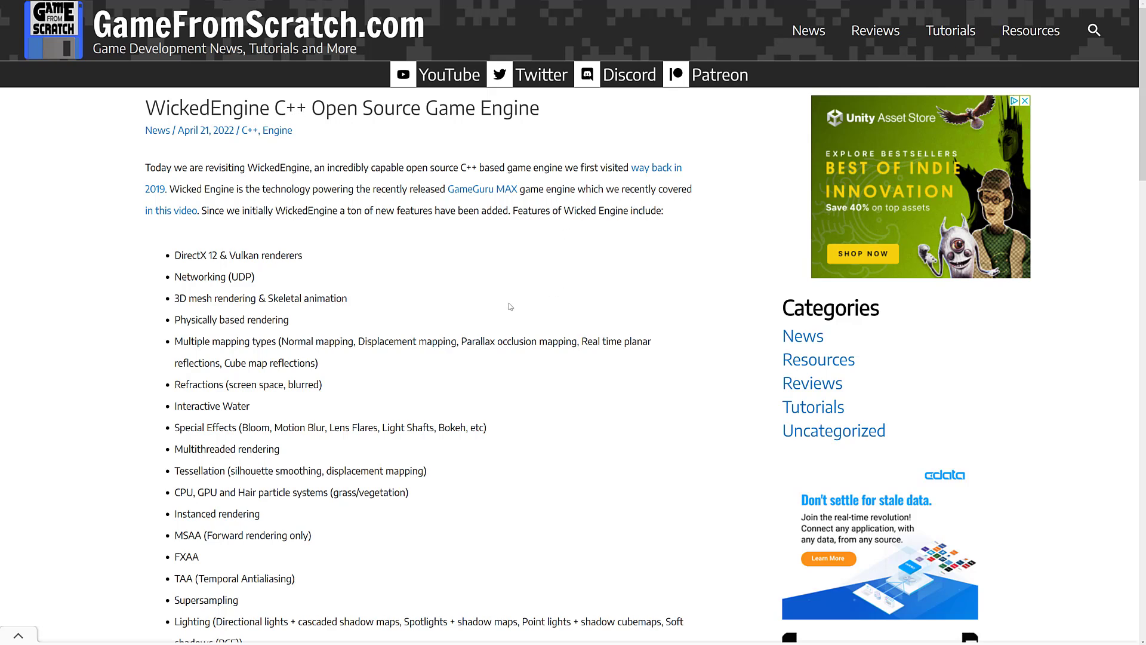
scroll(566, 285, down, 2)
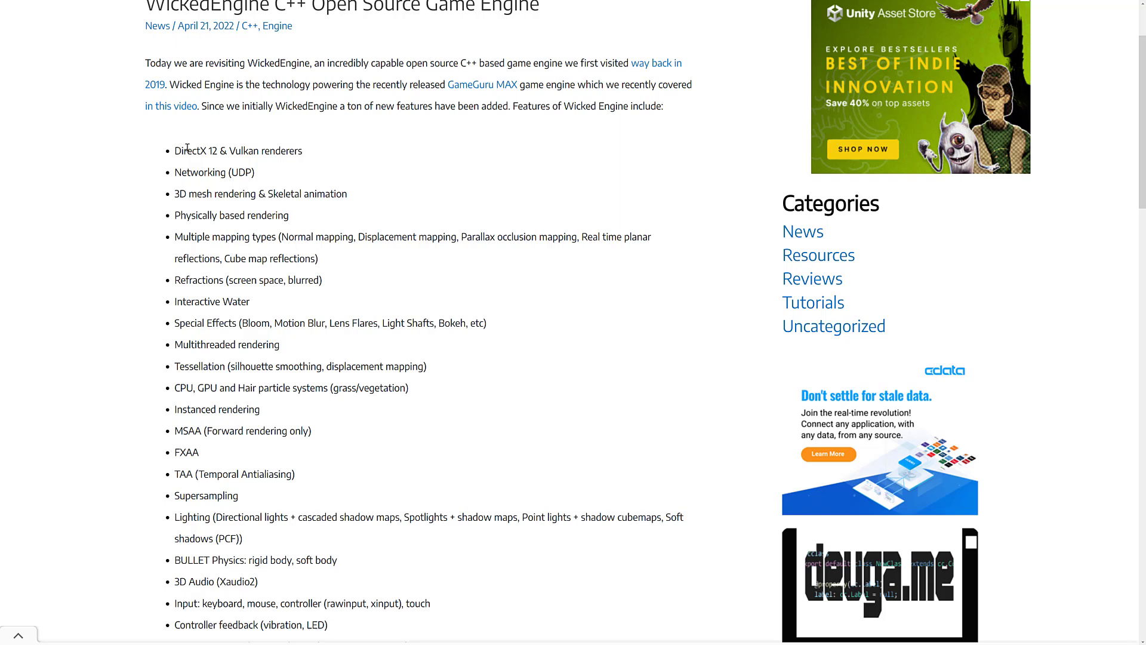
scroll(419, 234, down, 2)
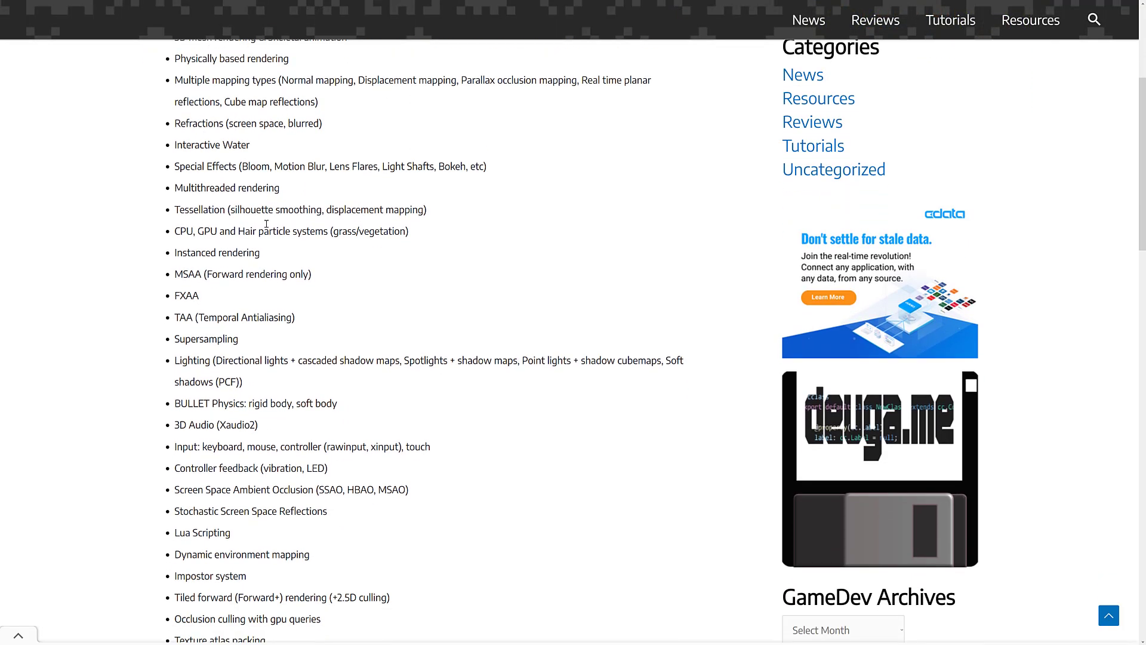
scroll(263, 304, down, 3)
scroll(263, 303, down, 1)
scroll(264, 303, down, 1)
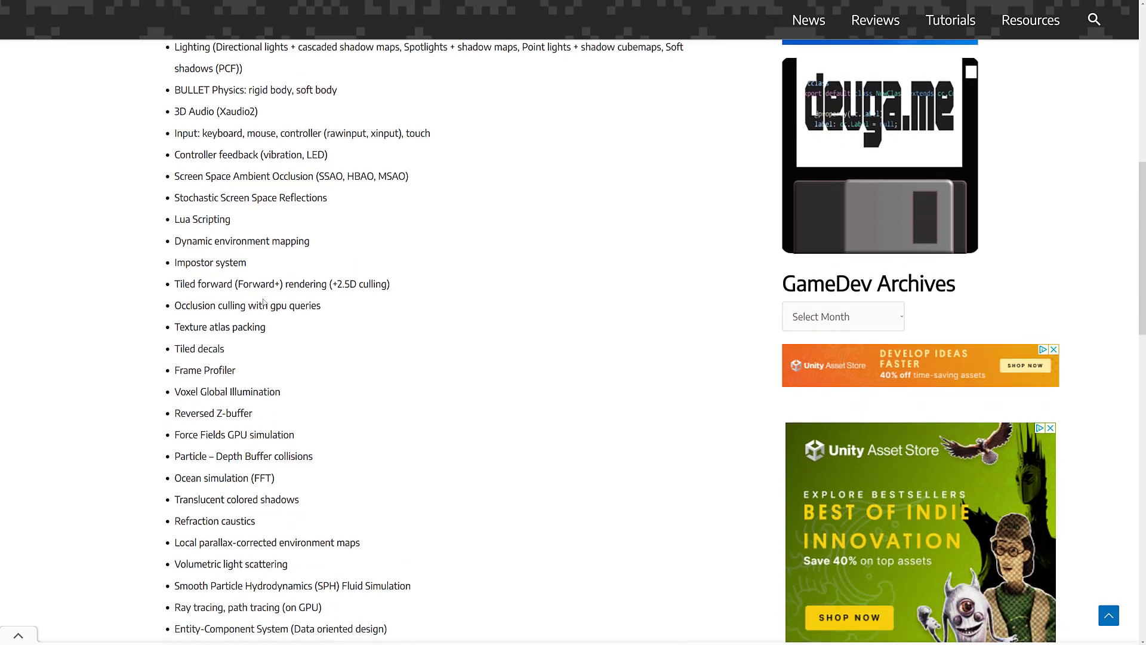
scroll(259, 270, down, 2)
scroll(258, 190, down, 1)
scroll(258, 269, down, 2)
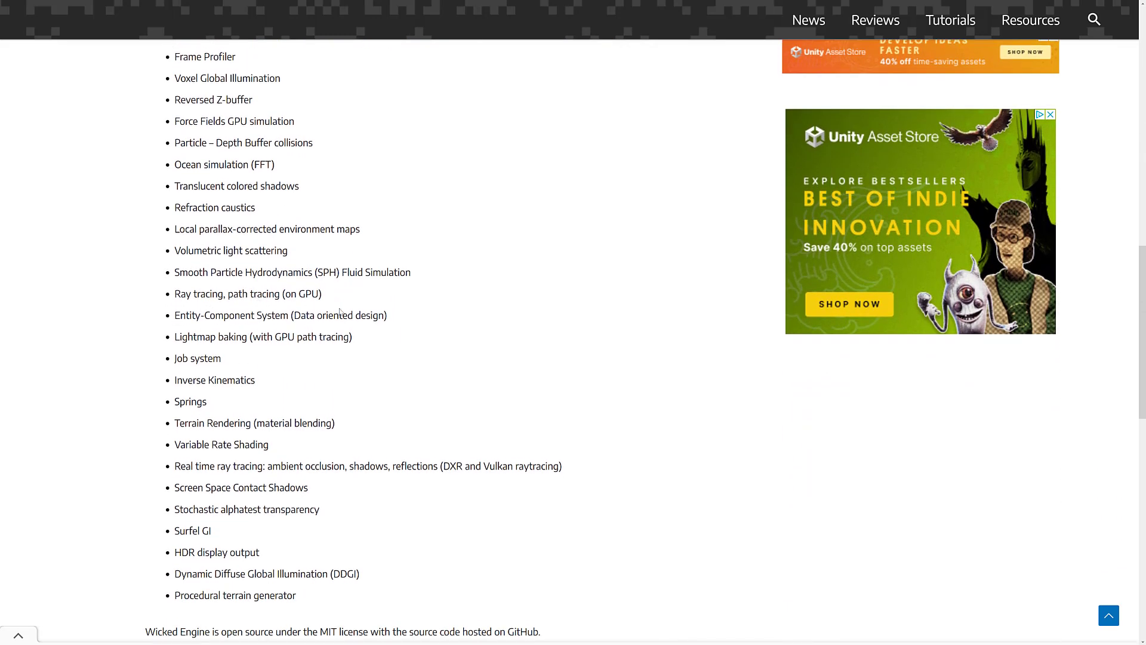
scroll(341, 313, down, 1)
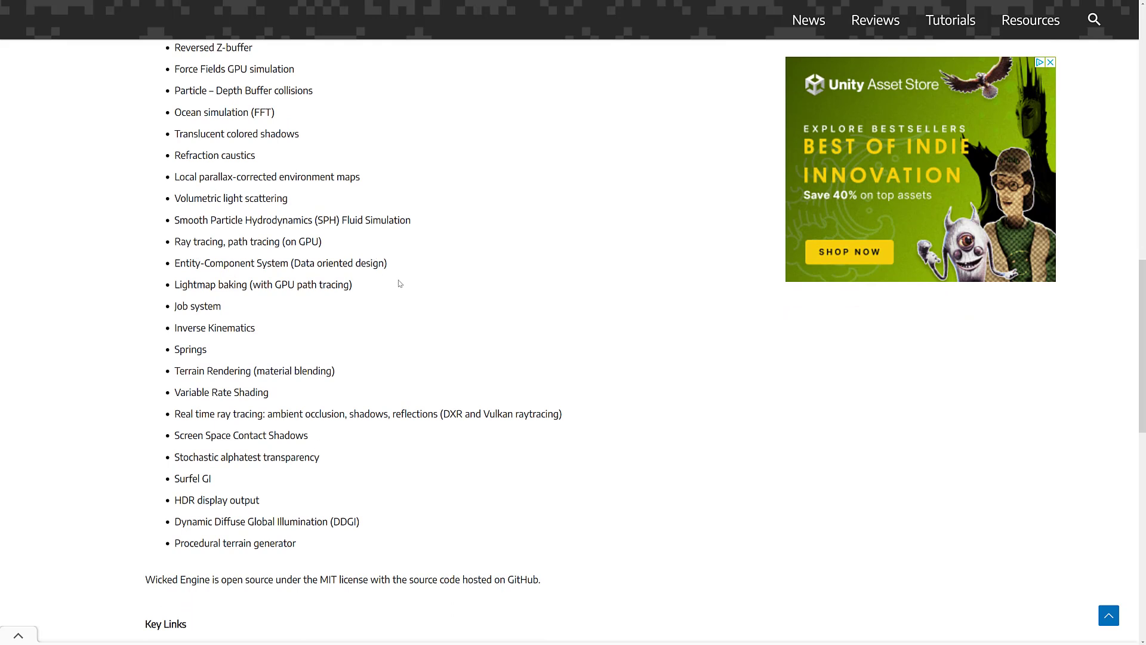
scroll(396, 290, down, 1)
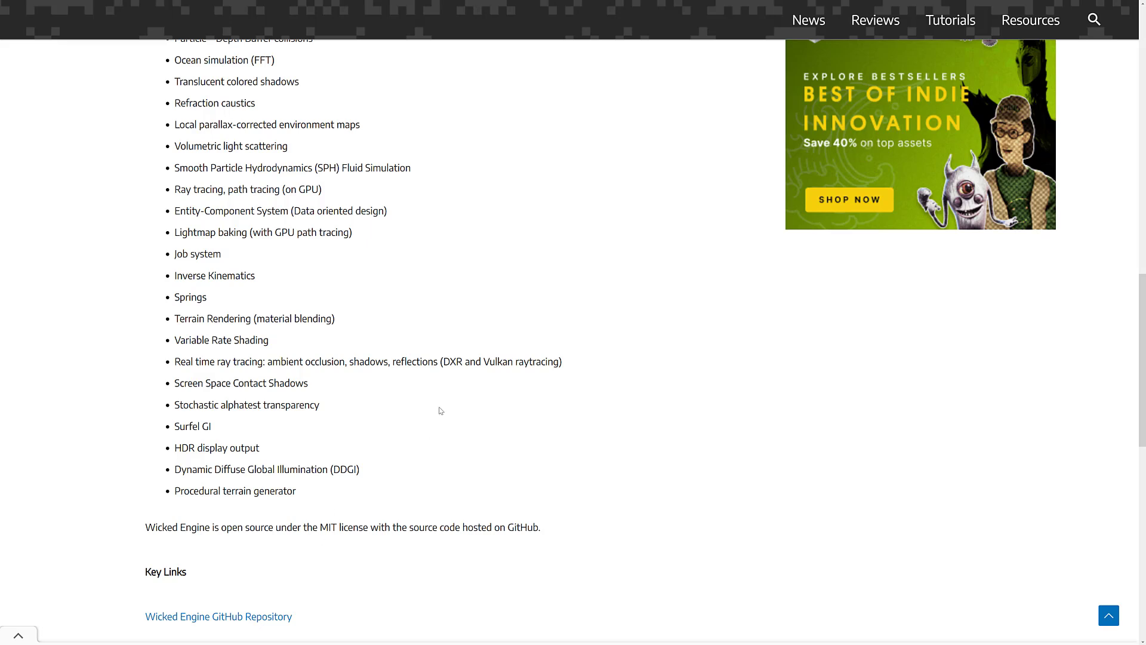
scroll(440, 411, down, 1)
scroll(440, 410, down, 2)
scroll(440, 411, down, 2)
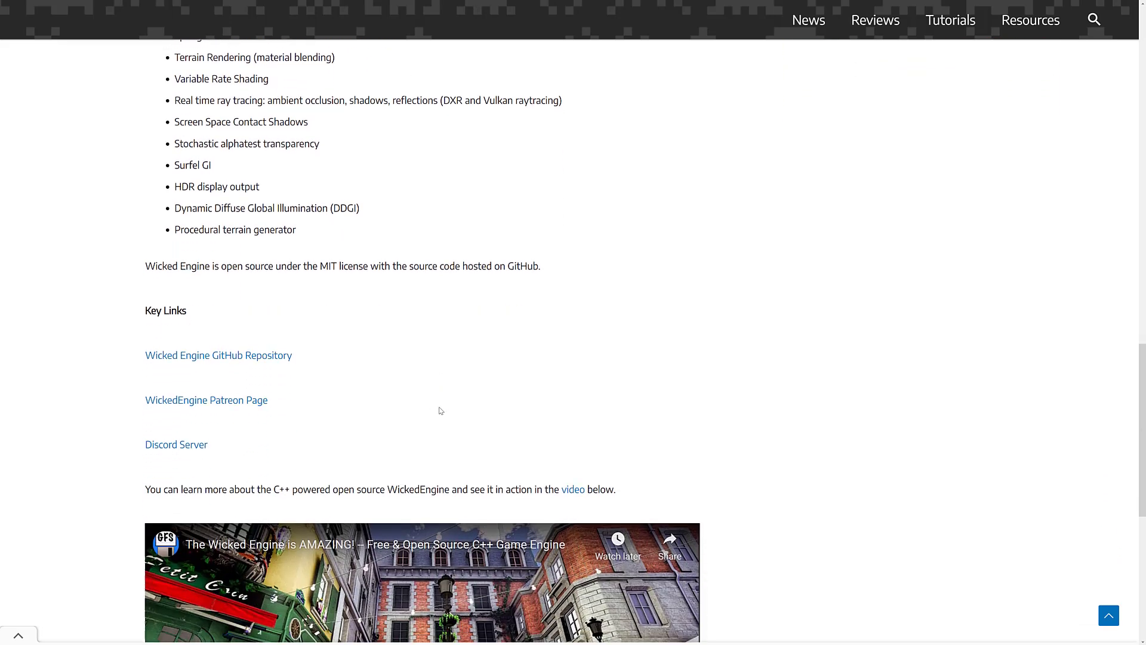
scroll(440, 411, down, 1)
scroll(440, 411, down, 4)
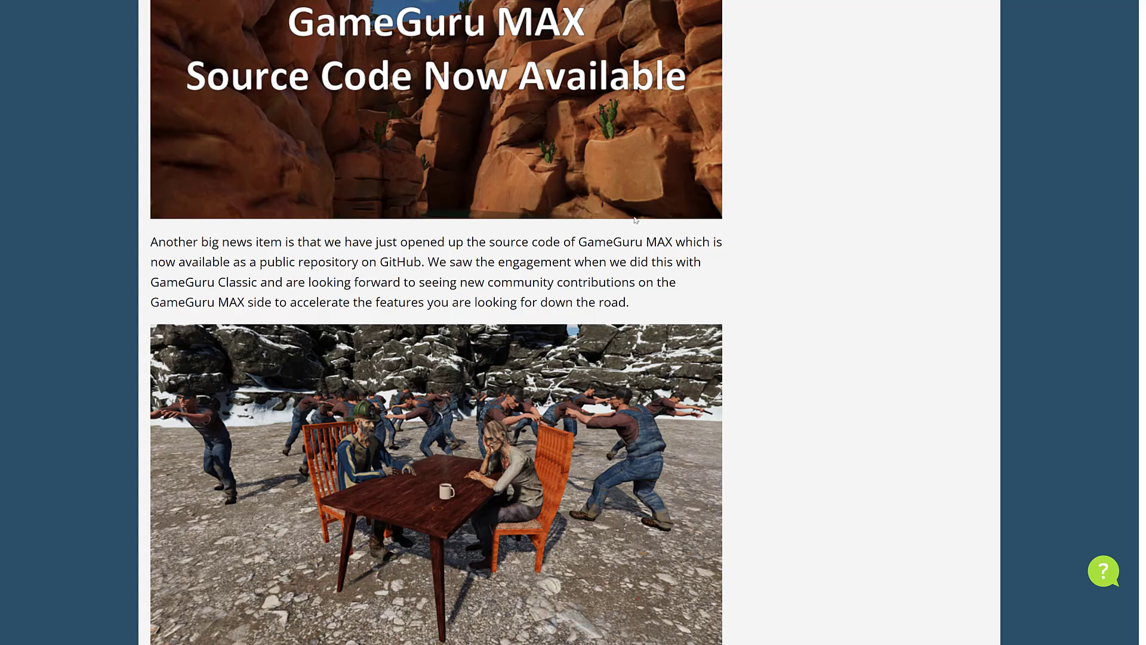
scroll(559, 237, up, 3)
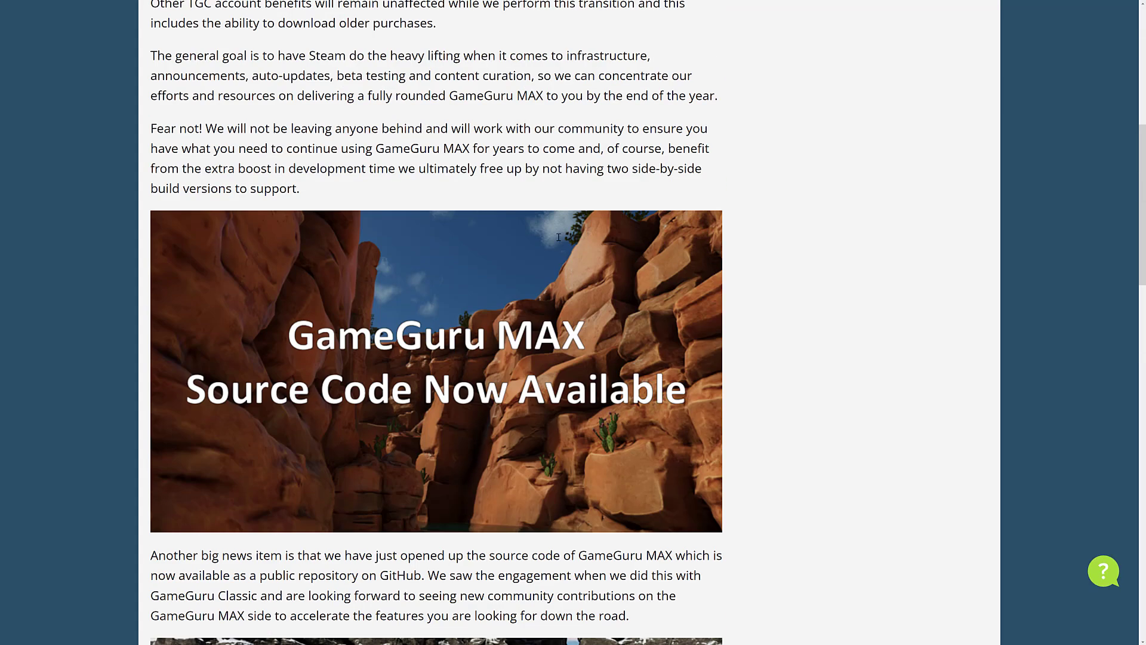
scroll(558, 236, up, 5)
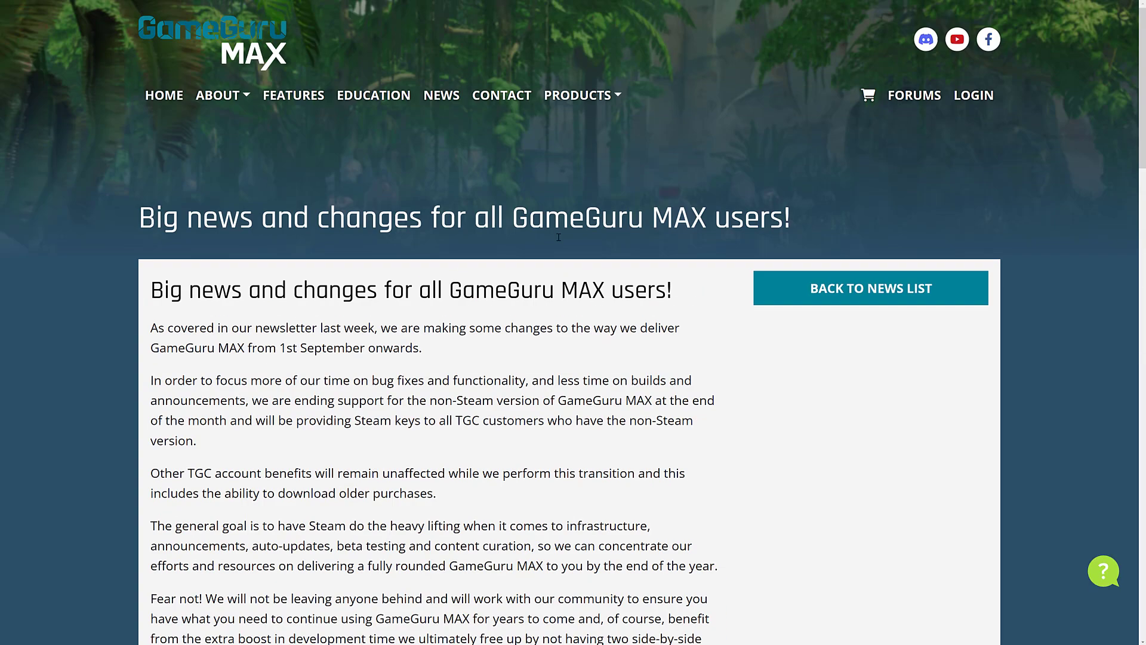
- Follow the GameGuru MAX logo from the news article to the homepage
click(250, 56)
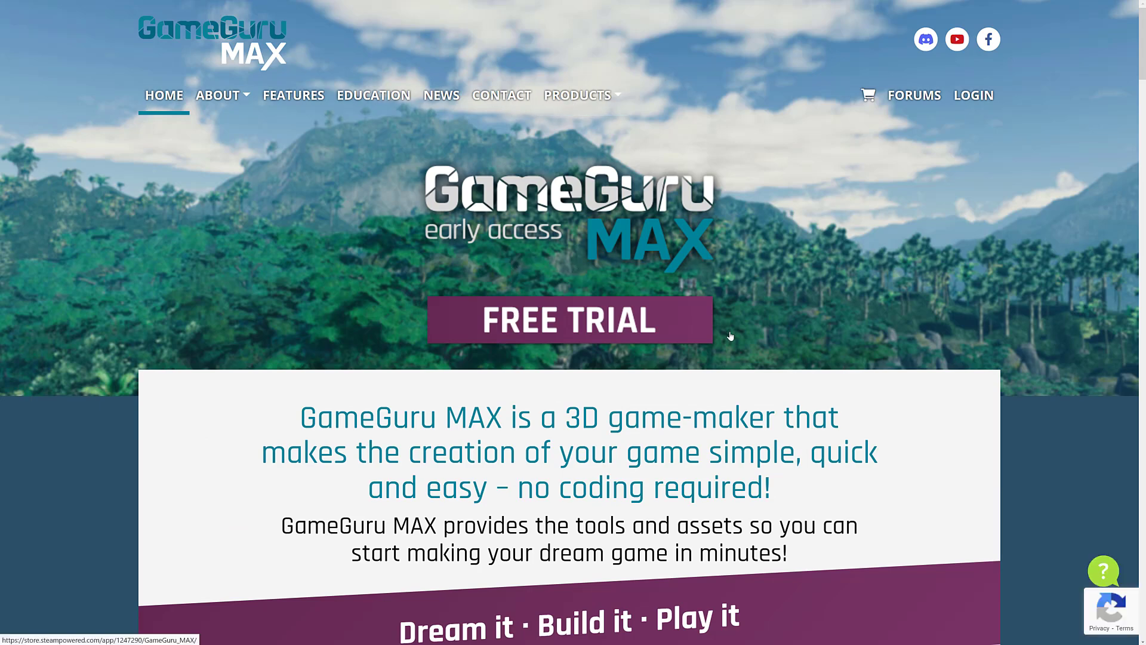
scroll(729, 336, down, 3)
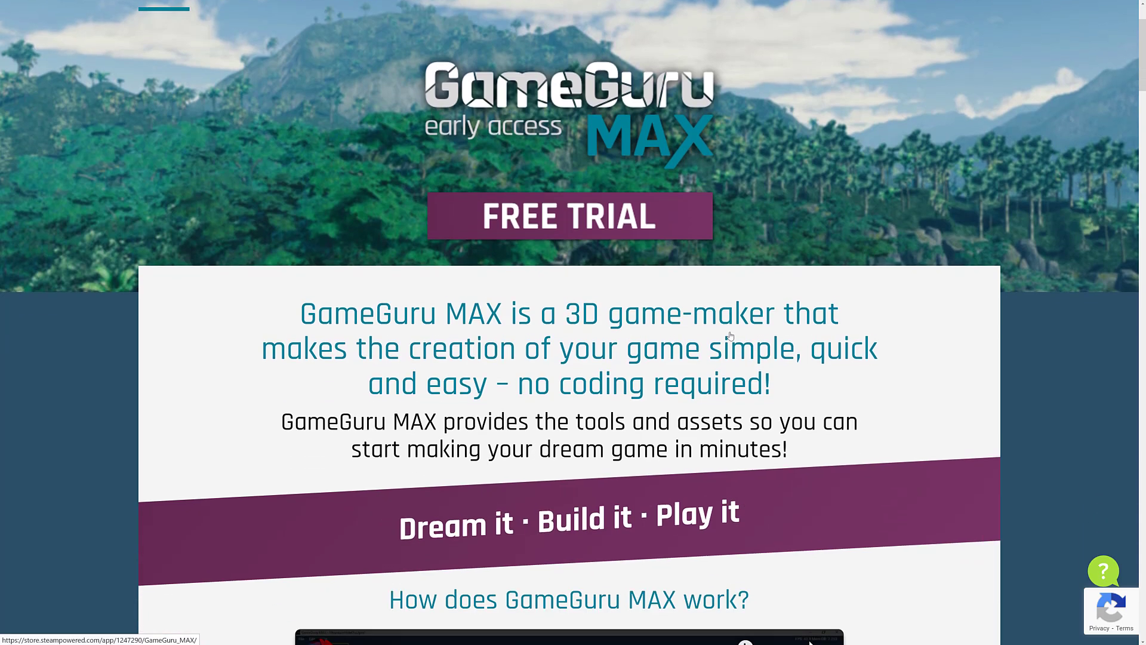